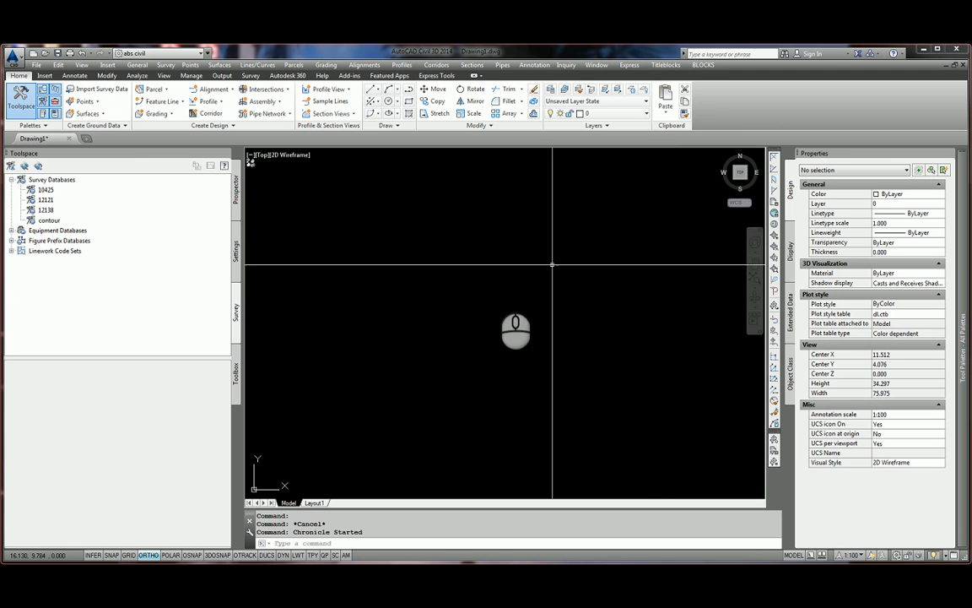
Step: Create a COGO point manually in the drawing with description CON and elevation 50.25
left_click(88, 100)
mouse_move(127, 125)
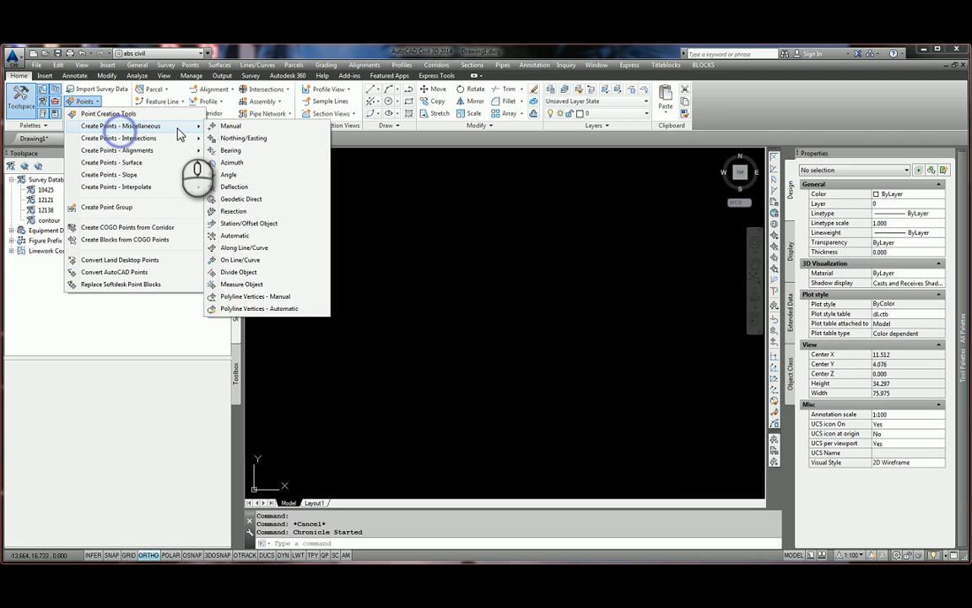
left_click(232, 125)
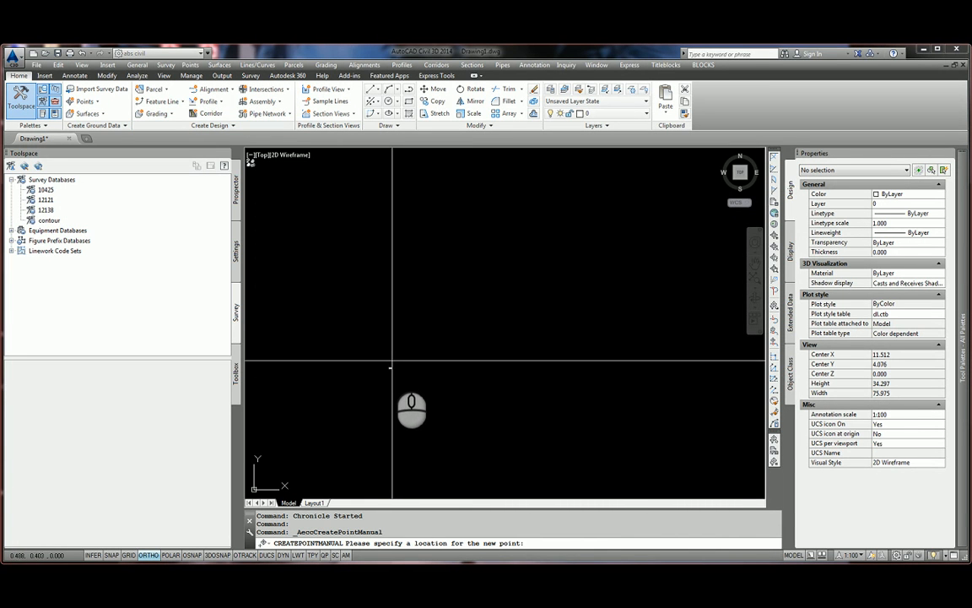
left_click(392, 355)
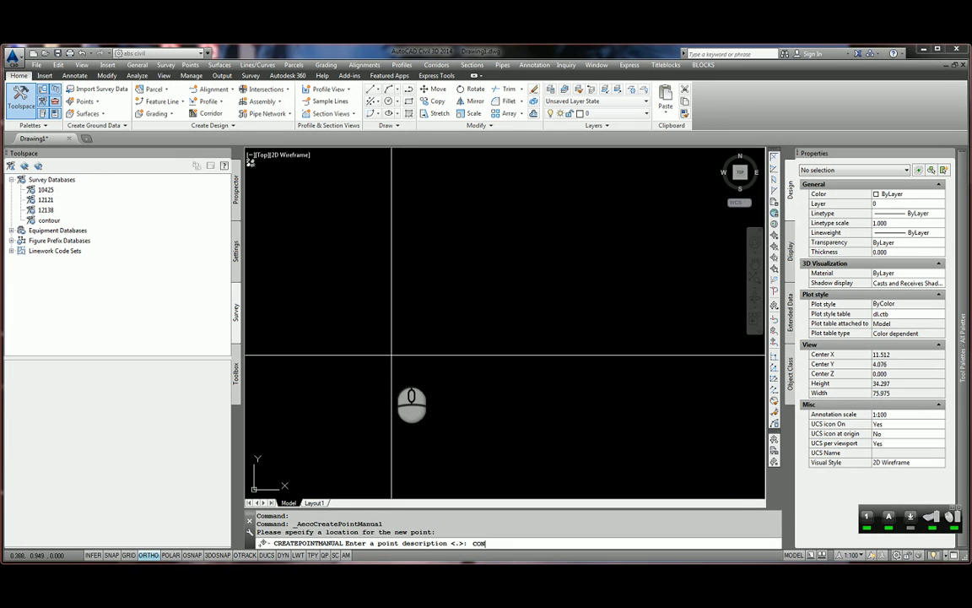
key("Return")
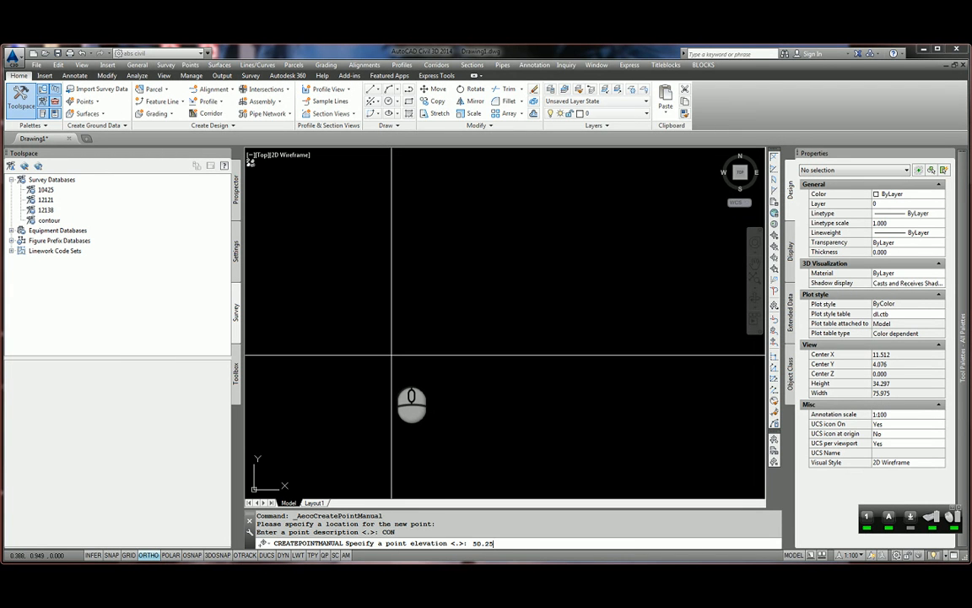
key("Return")
type("E")
key("Return")
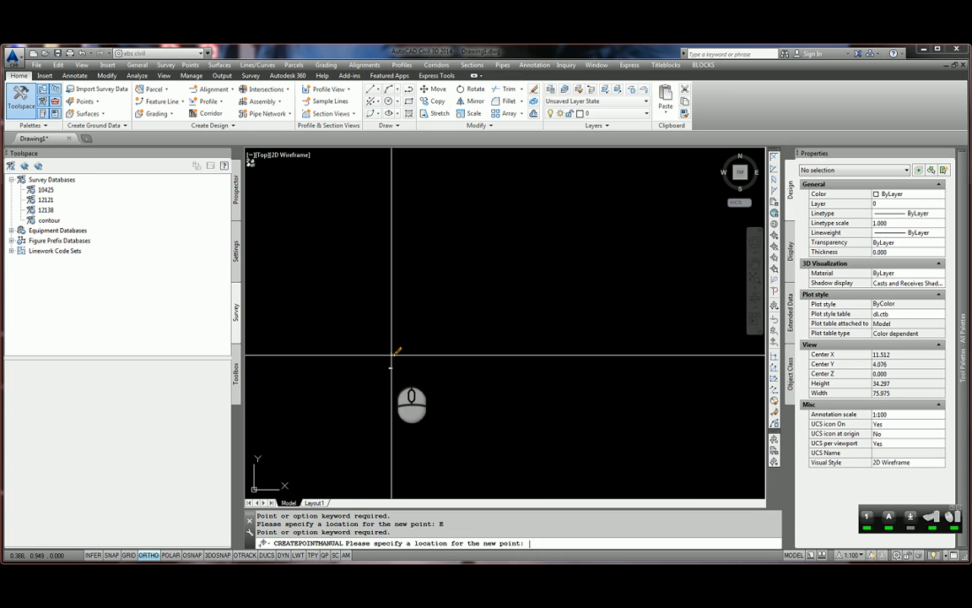
key("Escape")
Step: Zoom to the drawing extents and frame the new point with its label
type("z")
key("Return")
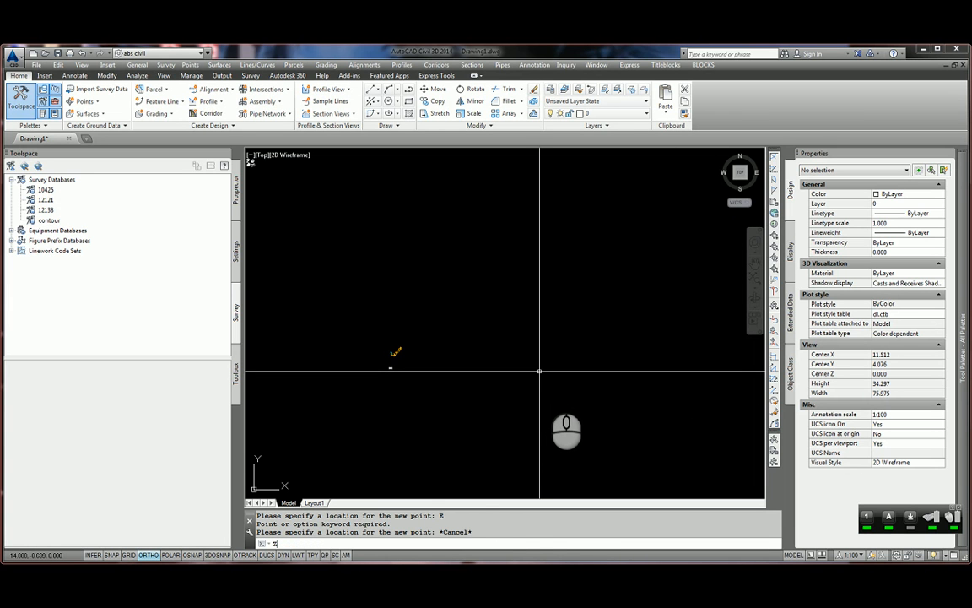
type("Z")
key("Return")
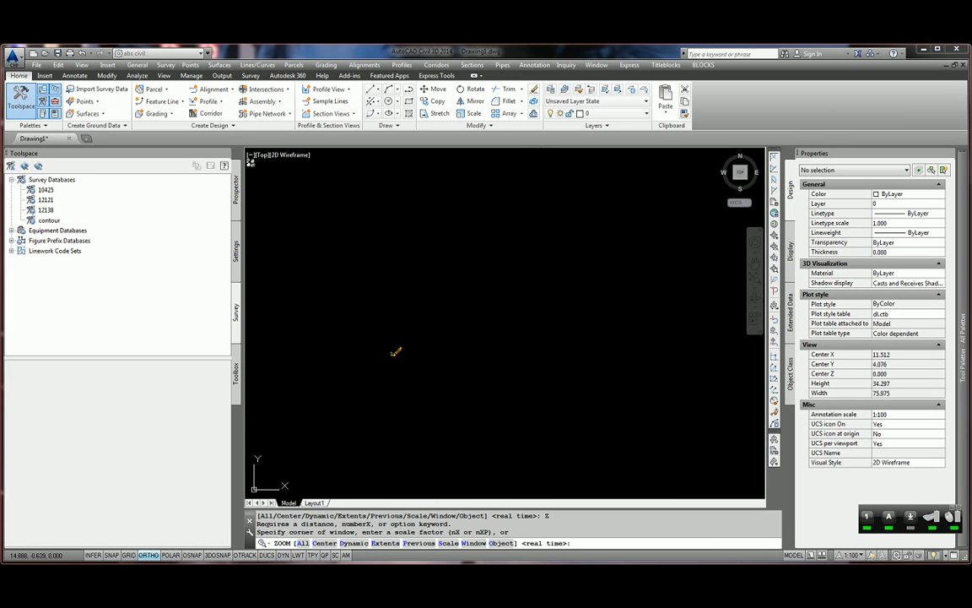
type("E")
key("Return")
key("Escape")
scroll(501, 364, "down", 4)
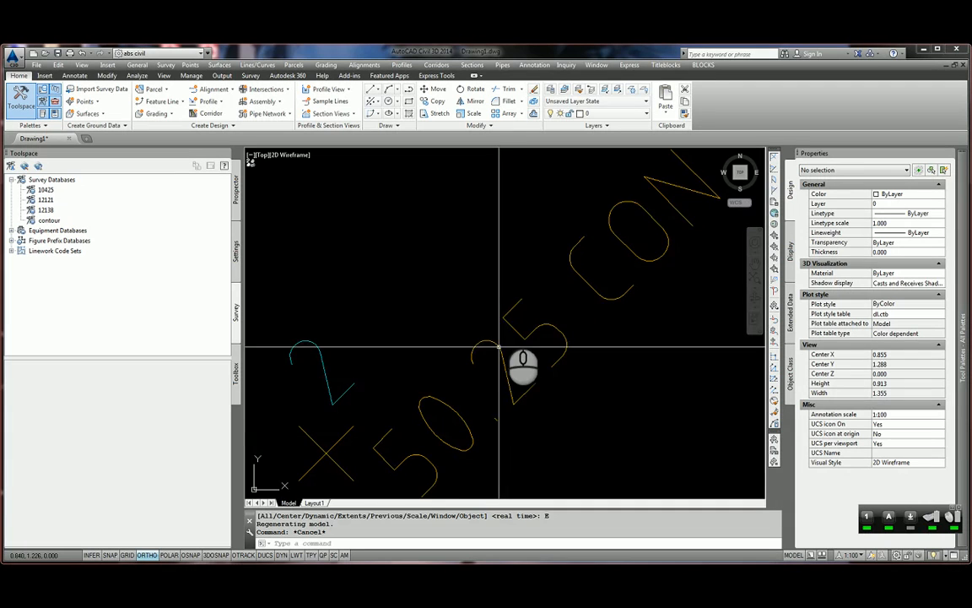
key("Escape")
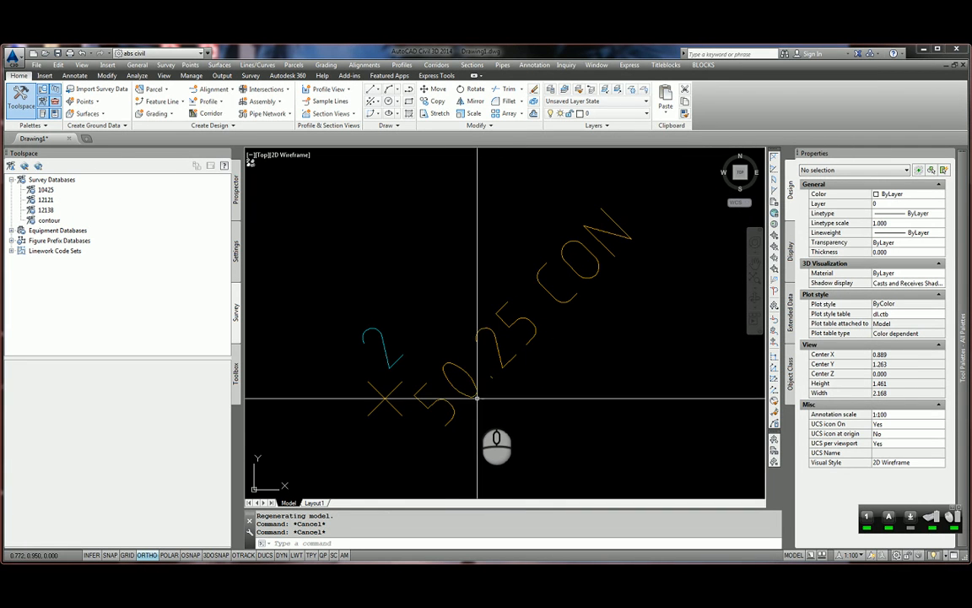
Step: Try label styles PT No @ 45° and PT No.-RL-CODE @ 45° 3 dec places on the point, and settle on PT No.-RL@ 45°
left_click(476, 392)
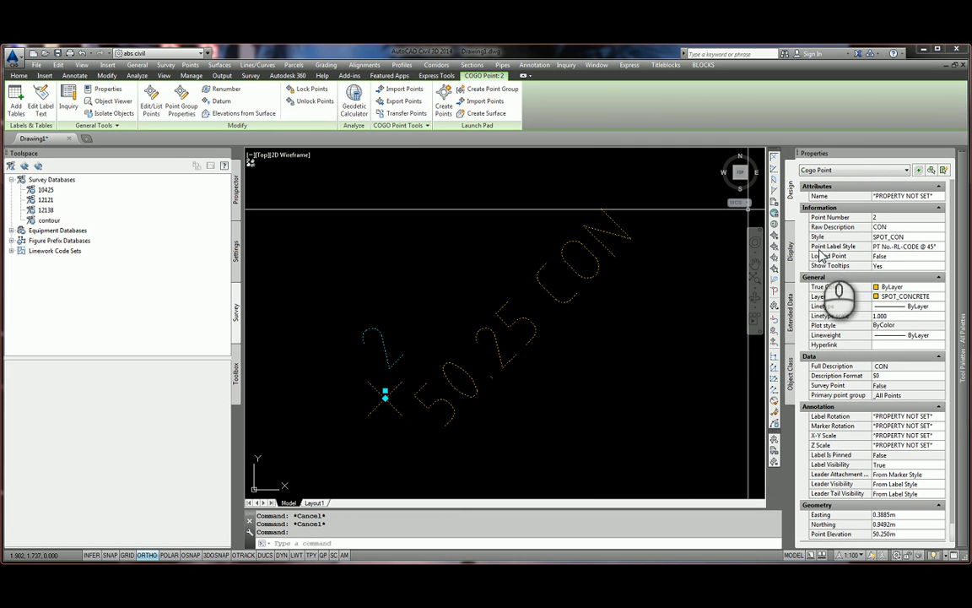
left_click(938, 249)
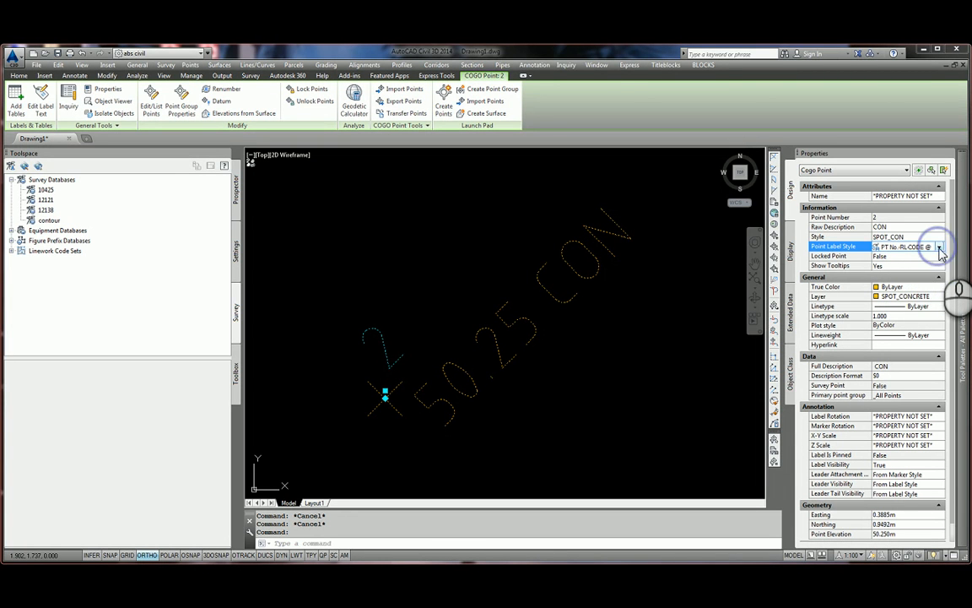
left_click(940, 247)
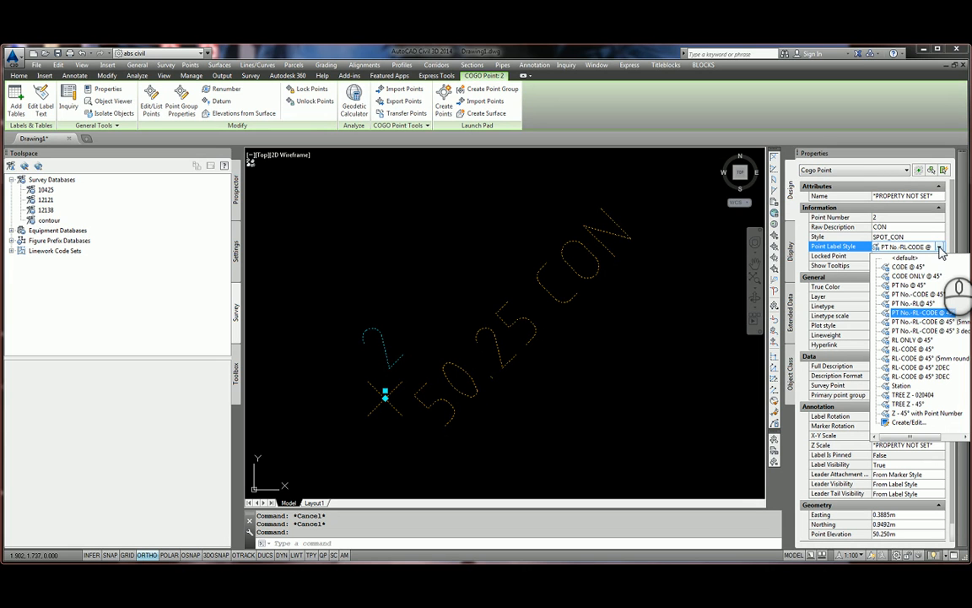
left_click(909, 285)
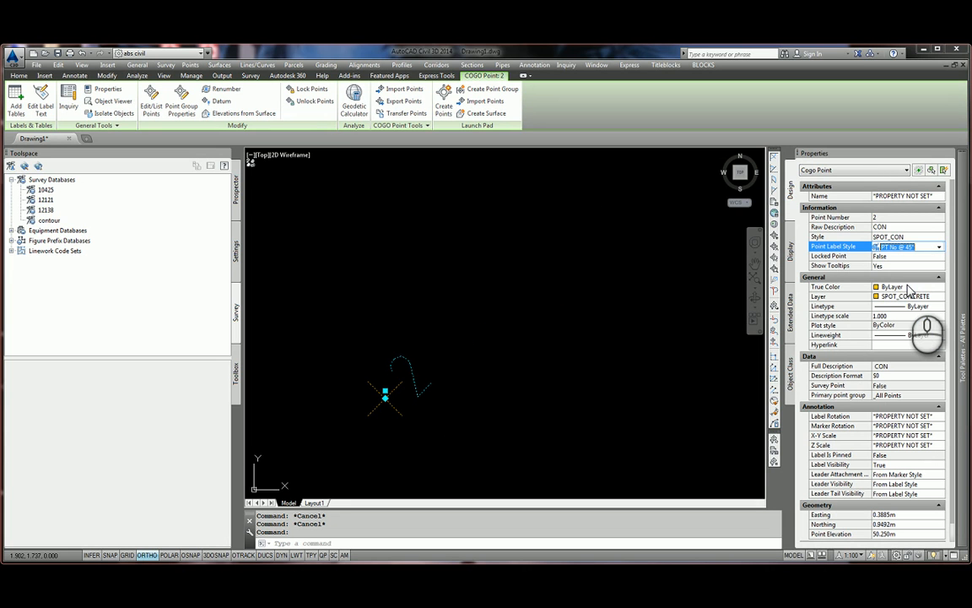
left_click(939, 246)
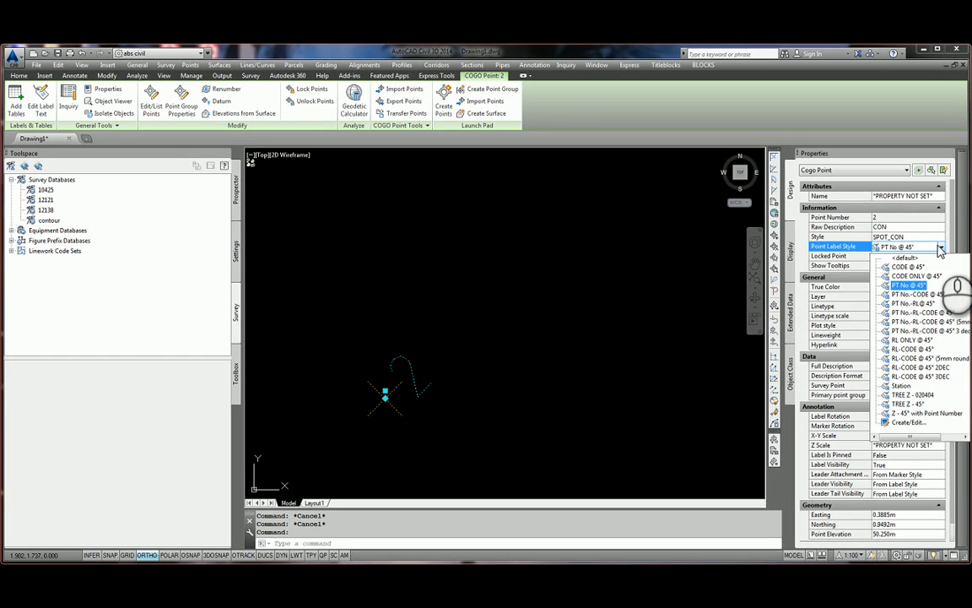
left_click(926, 331)
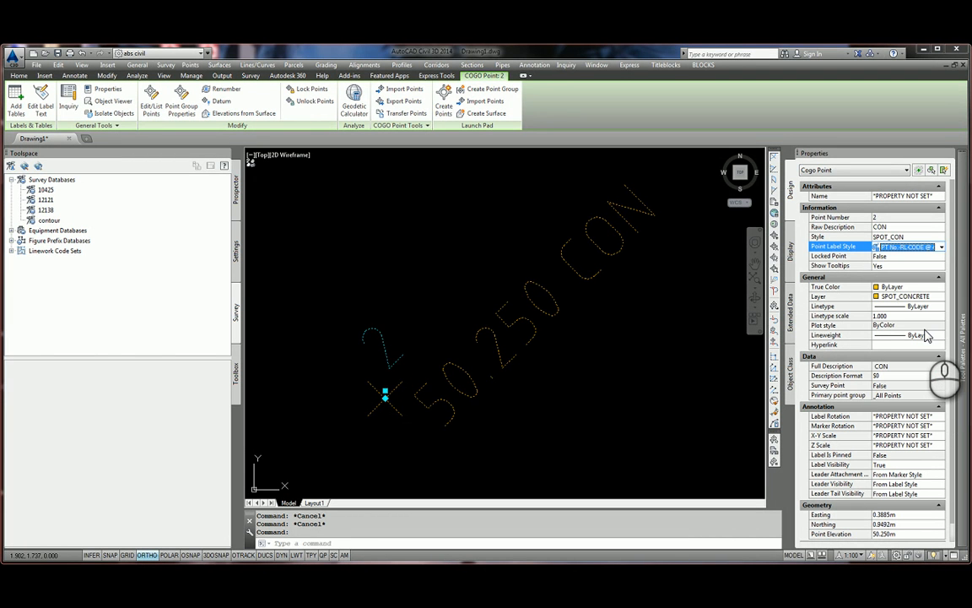
left_click(940, 246)
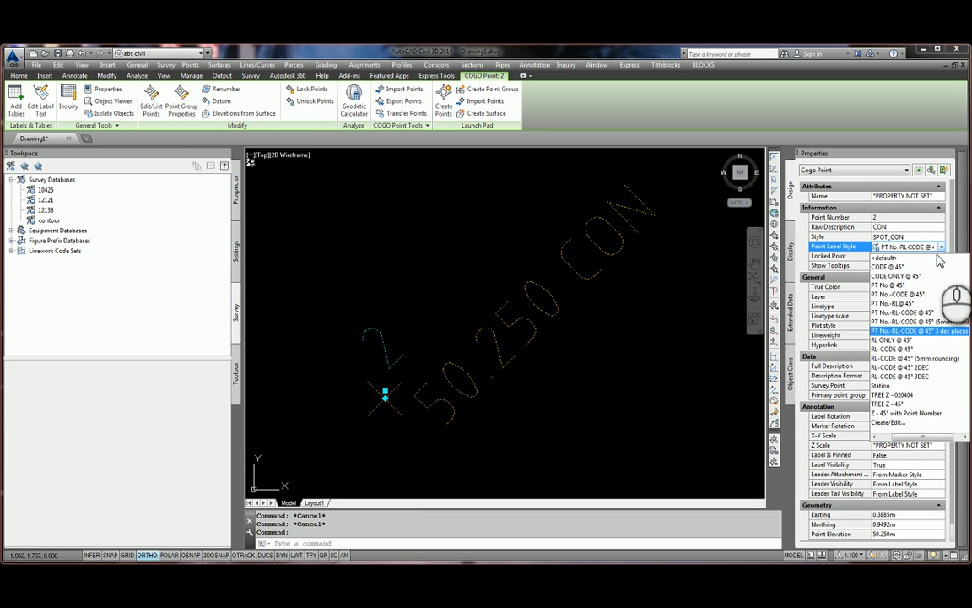
left_click(900, 303)
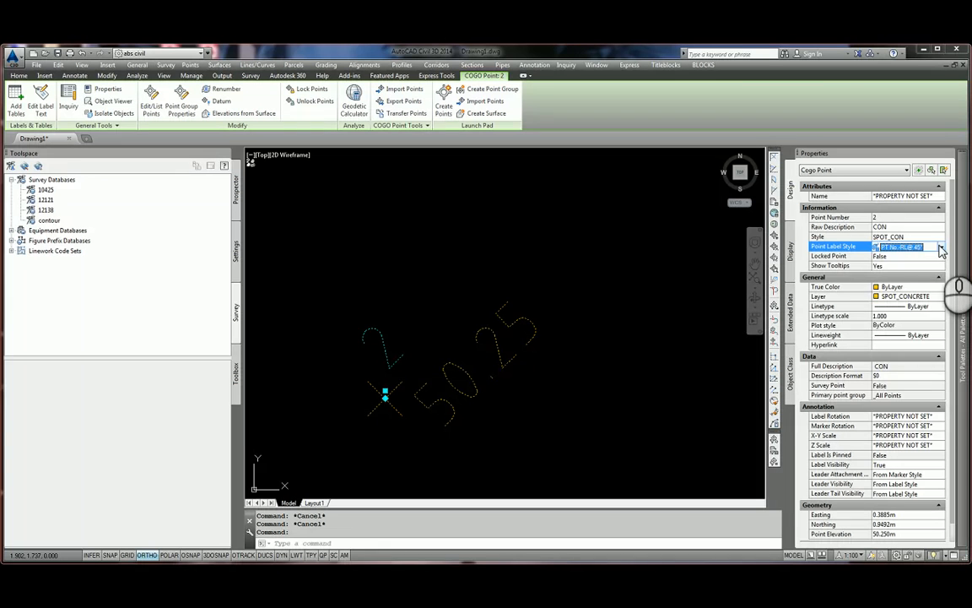
Step: Start a new point label style as a copy of PT No.-RL@ 45°
left_click(941, 247)
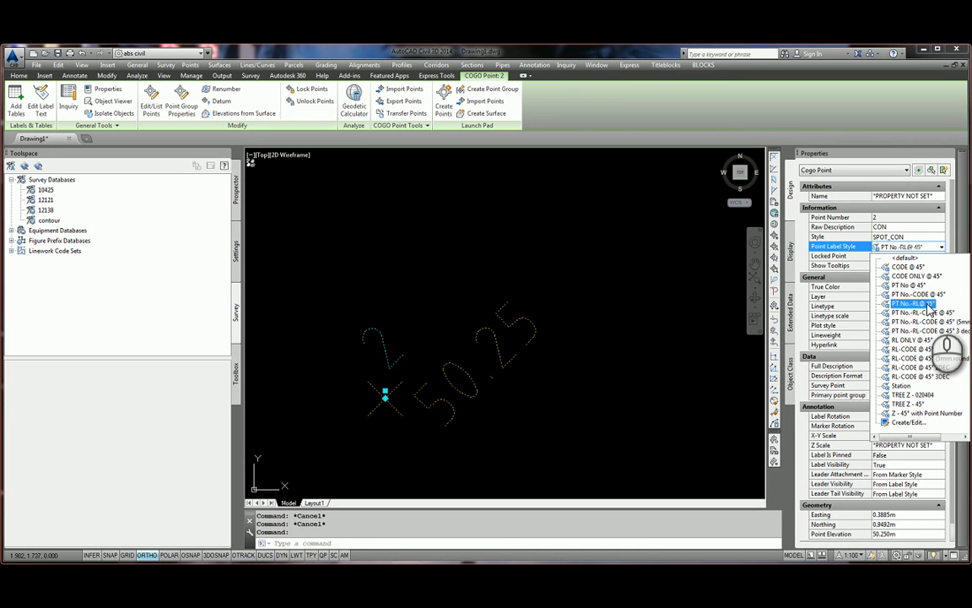
scroll(929, 311, "down", 4)
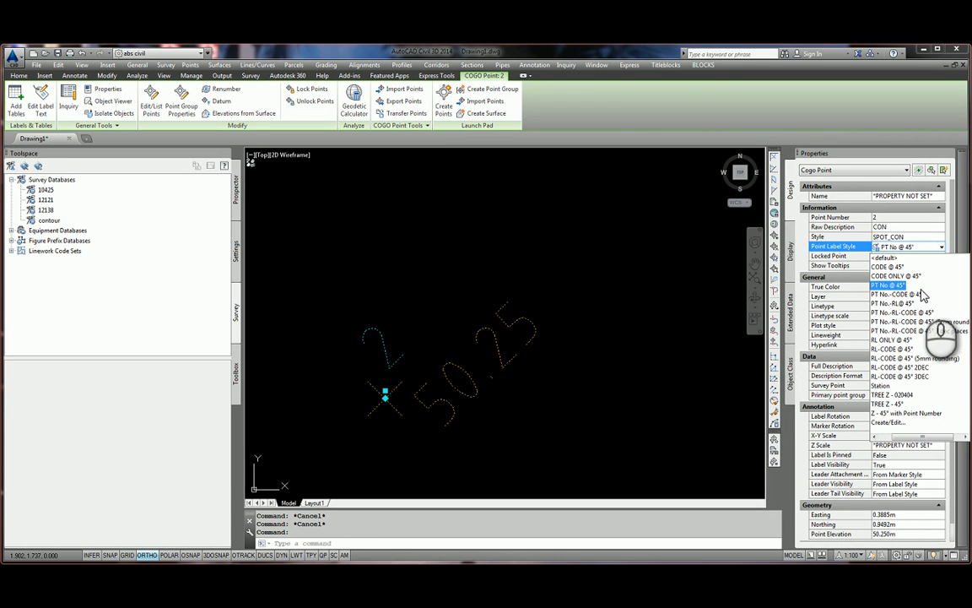
left_click(899, 422)
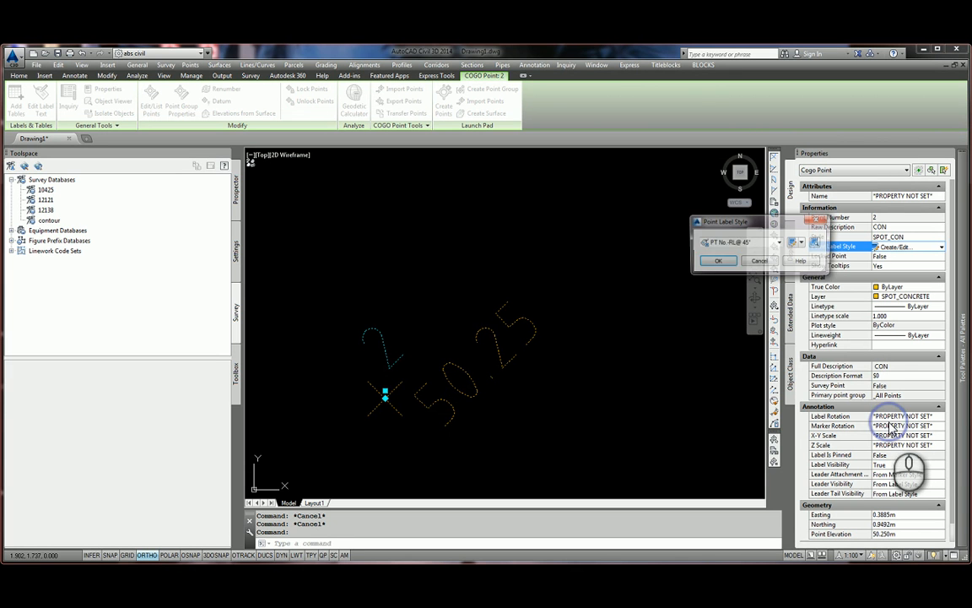
left_click(802, 243)
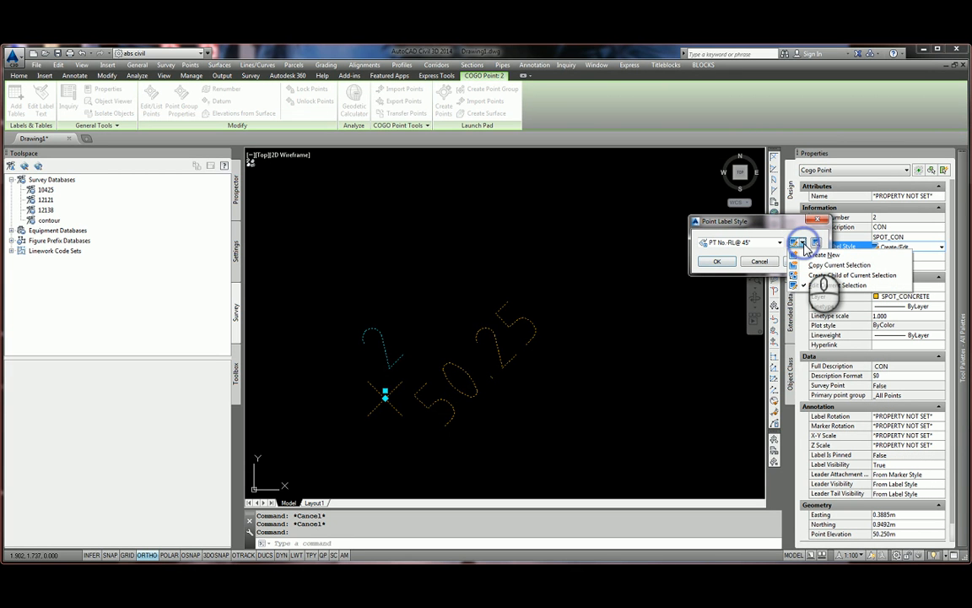
left_click(835, 266)
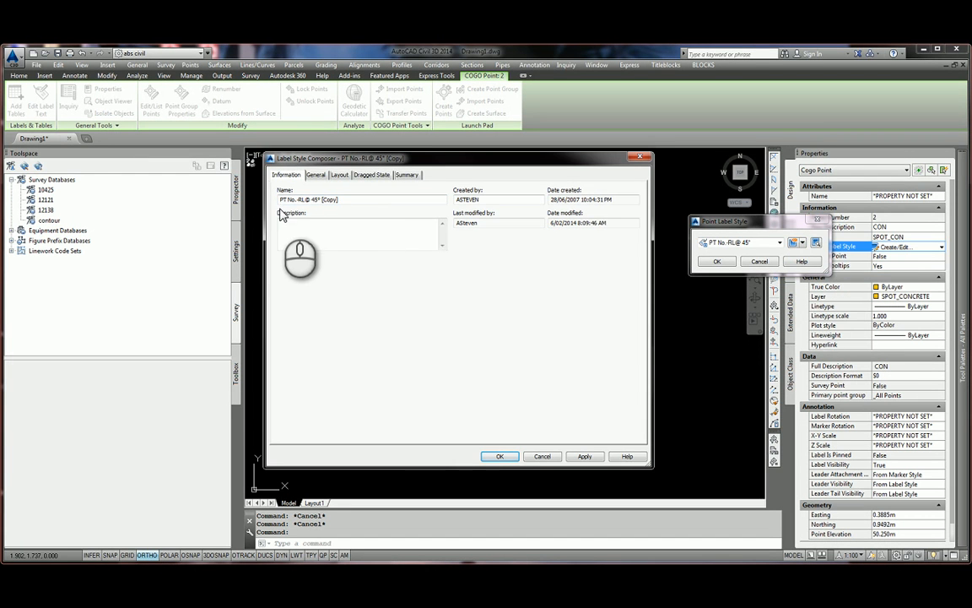
Step: Name the copied label style PT No.-RL@ 90°
left_click_drag(297, 161, 567, 211)
left_click(594, 250)
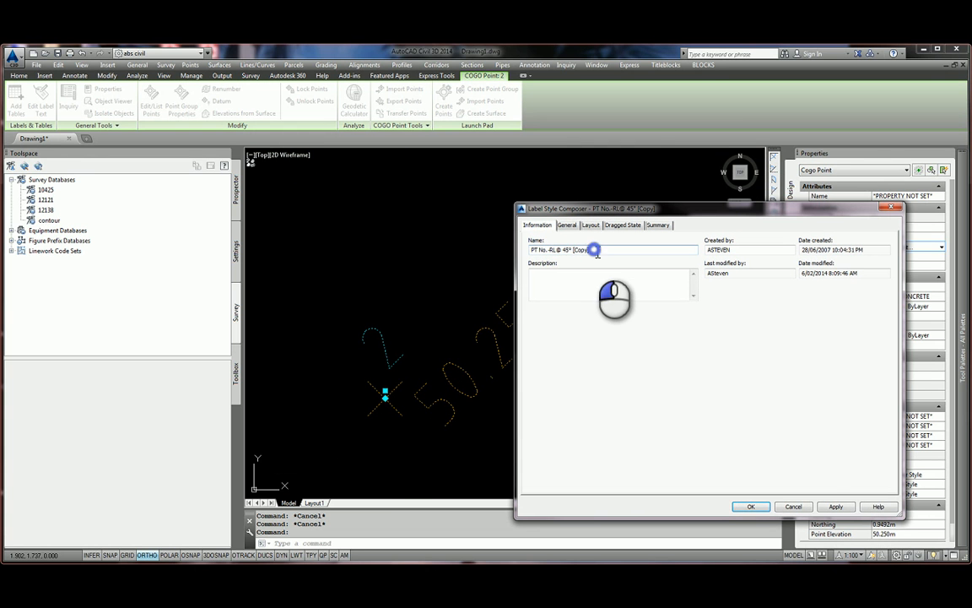
left_click_drag(595, 251, 567, 262)
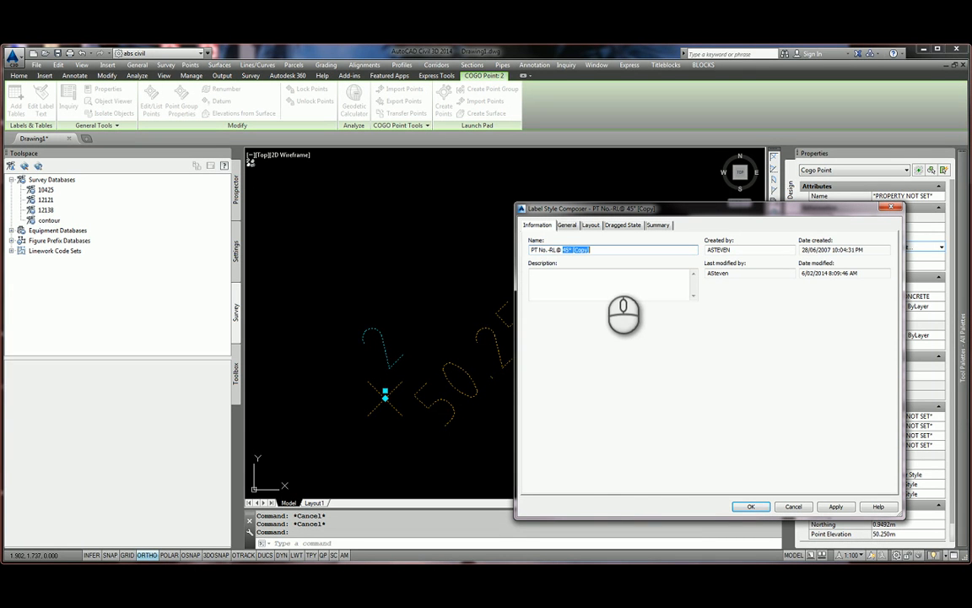
left_click_drag(601, 251, 571, 253)
key("BackSpace")
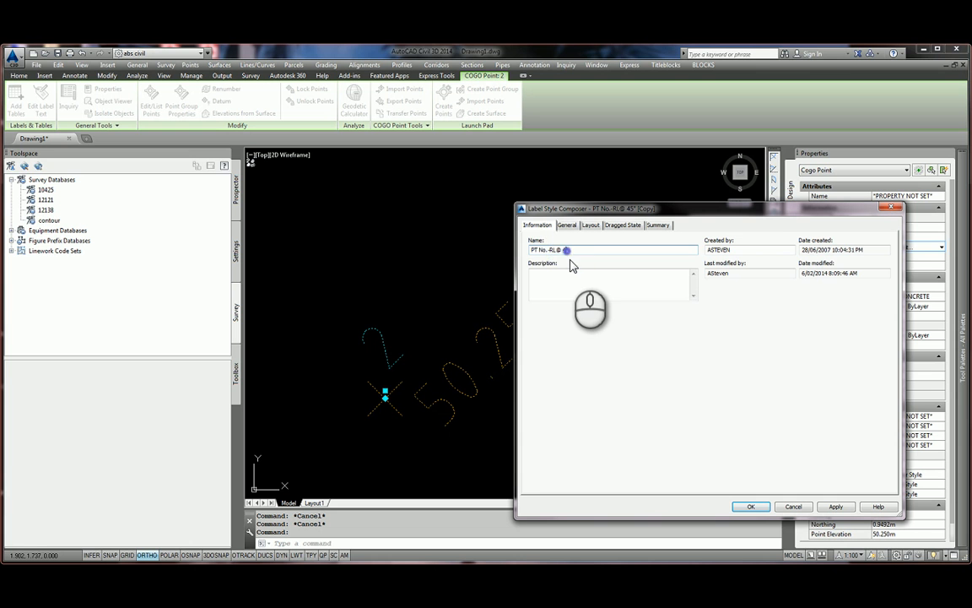
type("90°")
Step: Examine the Level component's text contents, its Point Number and Point Elevation fields, and the list of available properties
left_click(567, 225)
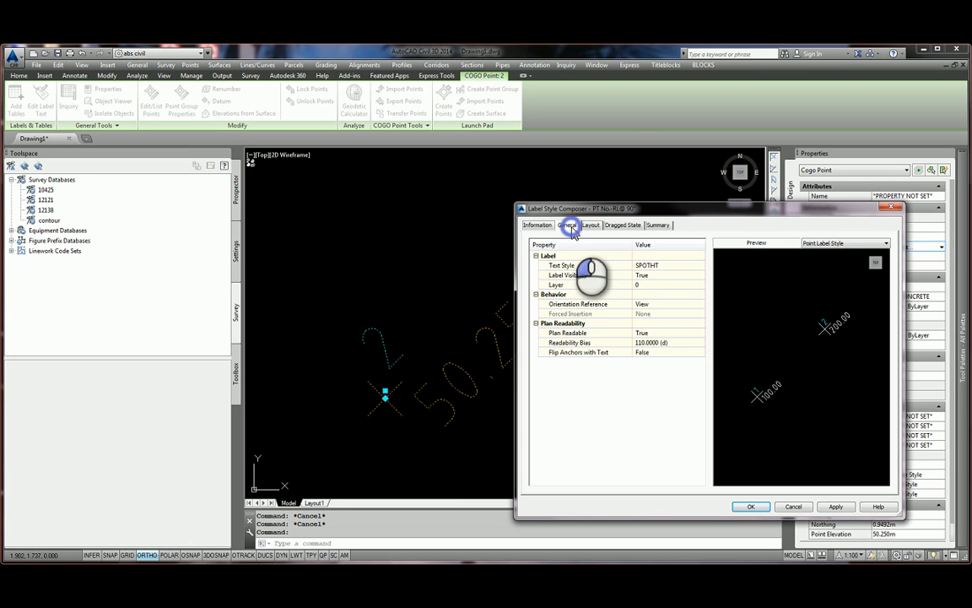
left_click(590, 224)
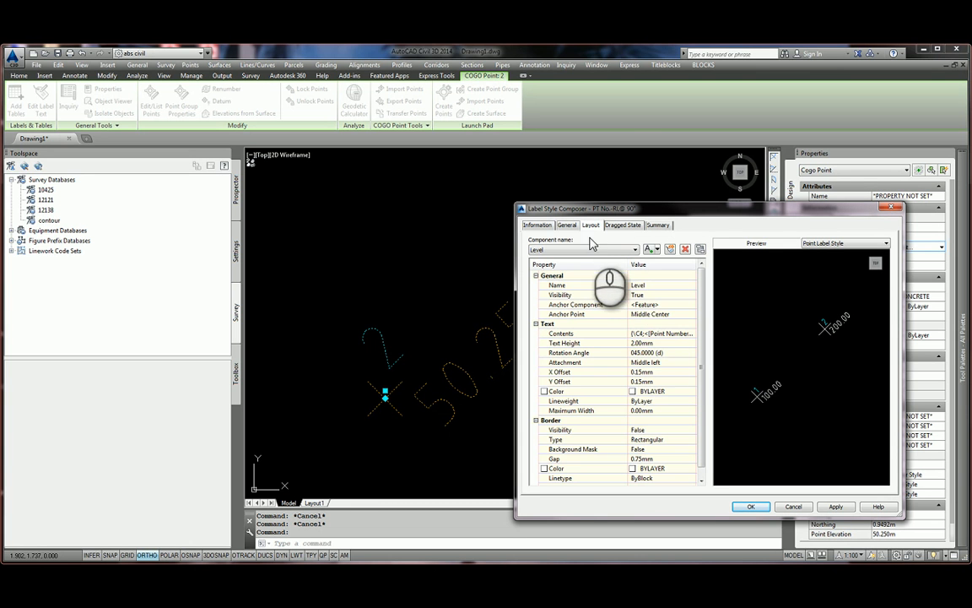
left_click(669, 334)
left_click(690, 333)
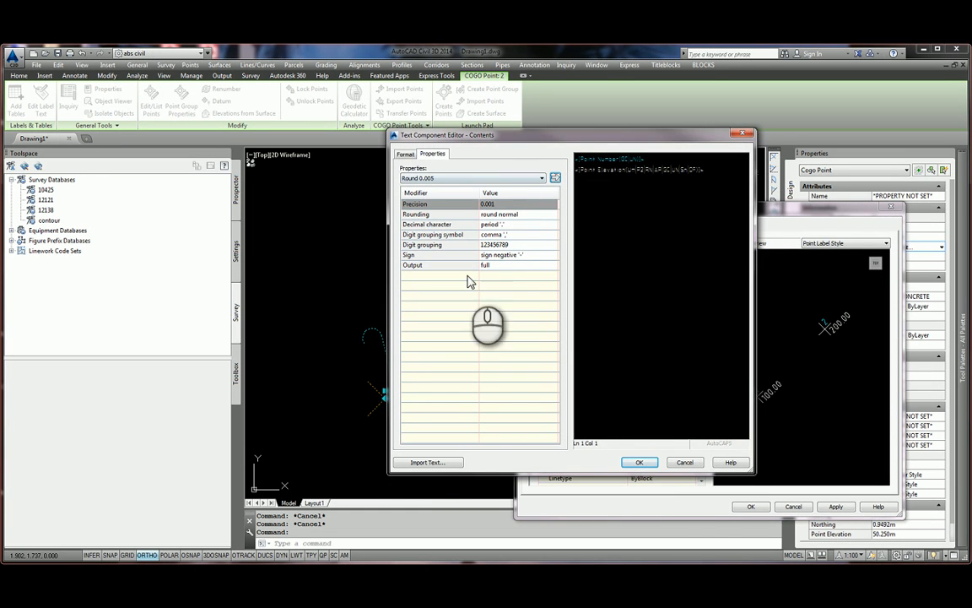
left_click(684, 463)
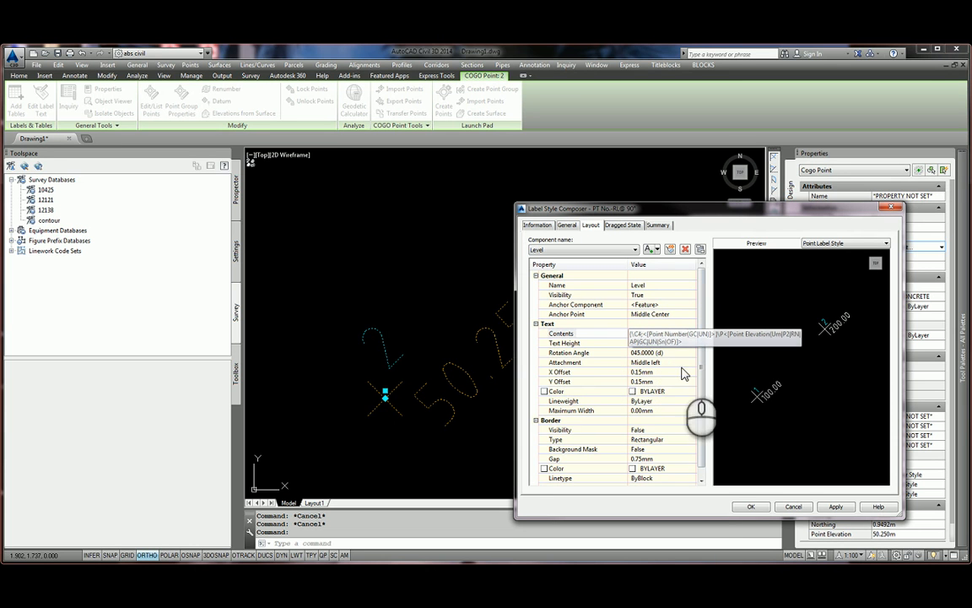
left_click(690, 334)
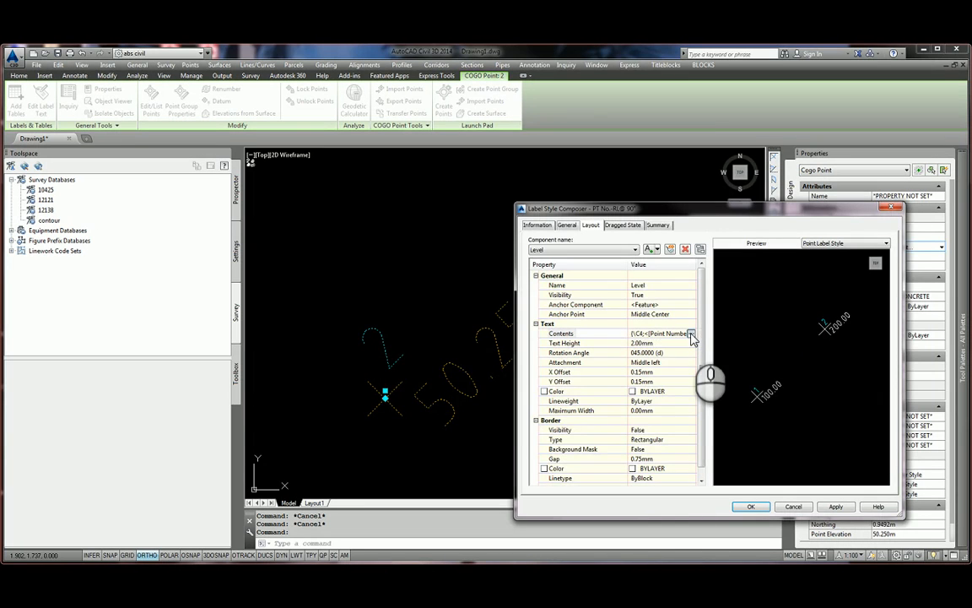
left_click(690, 334)
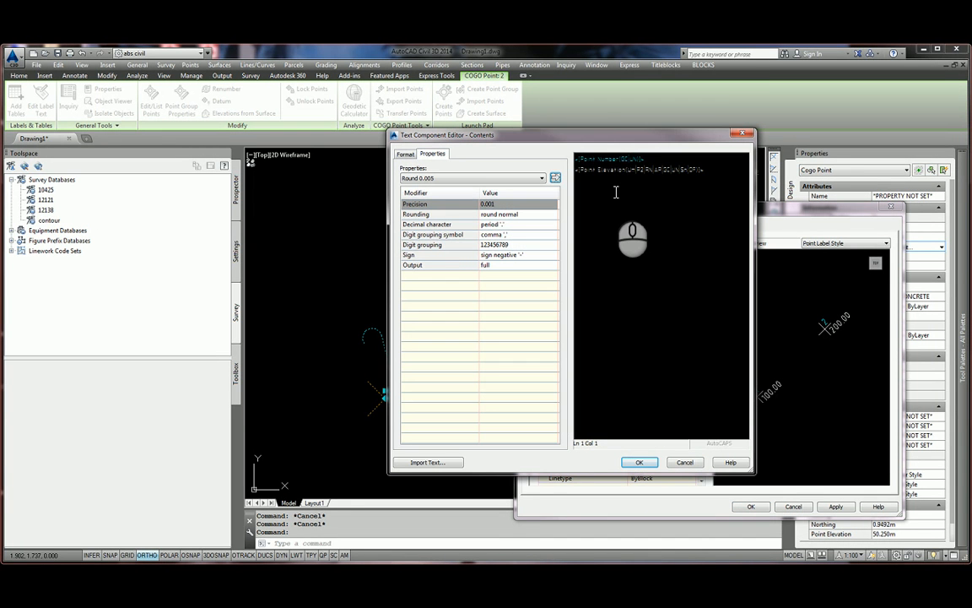
left_click(605, 160)
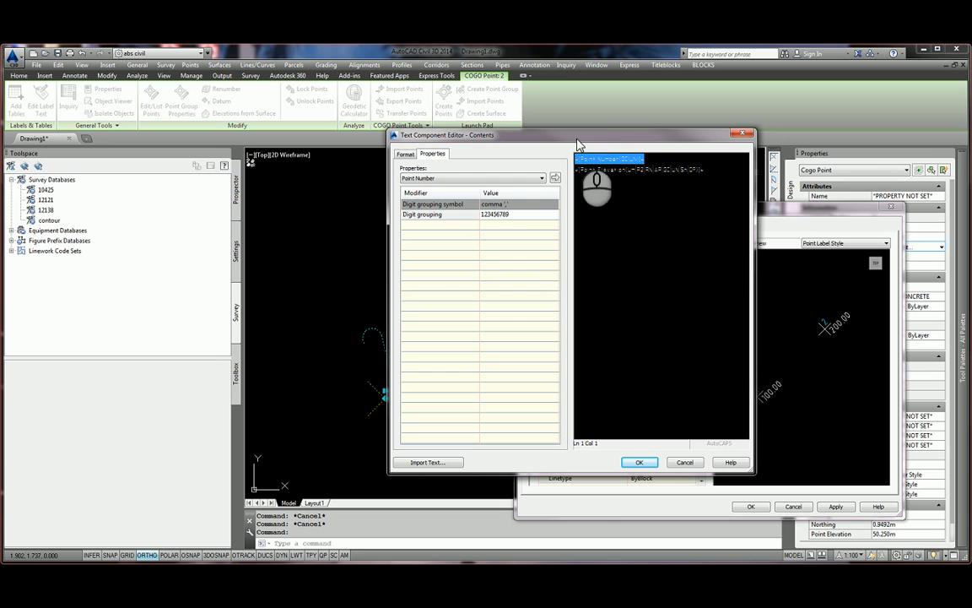
left_click(615, 170)
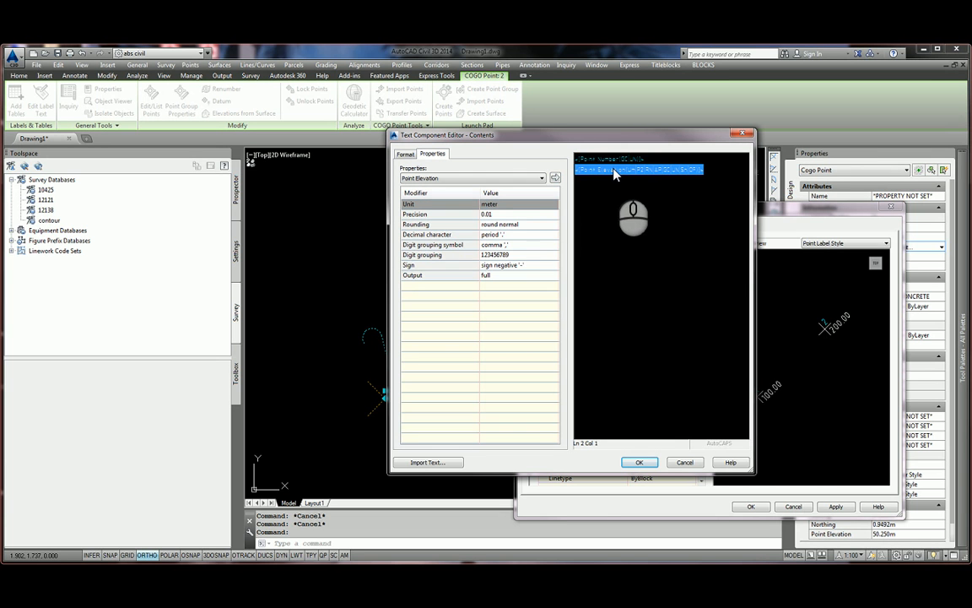
left_click(543, 179)
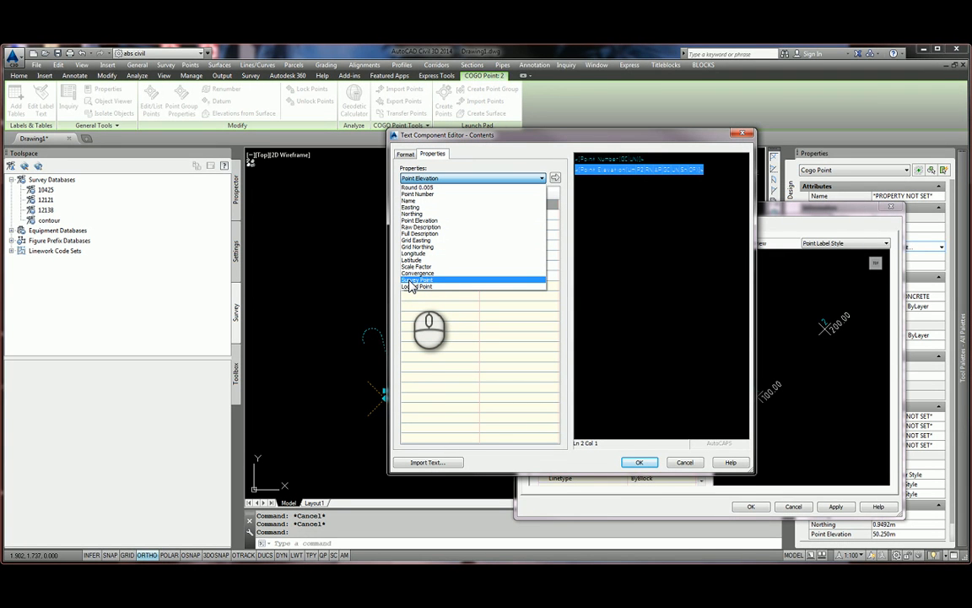
left_click(696, 470)
left_click(640, 463)
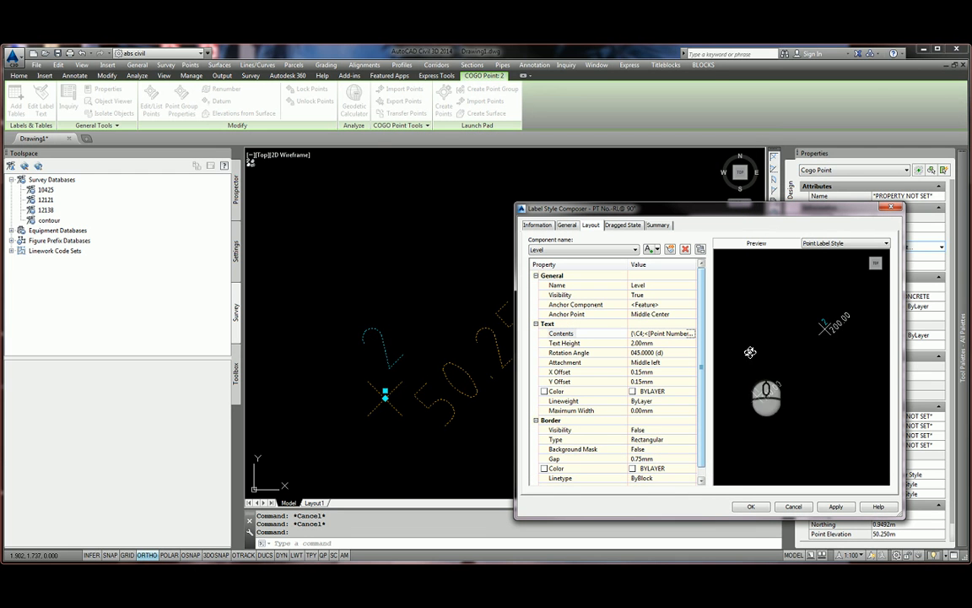
Step: Set the Level component's rotation angle to 90° and save the PT No.-RL@ 90° label style for the point
left_click(679, 353)
left_click(692, 352)
left_click(692, 352)
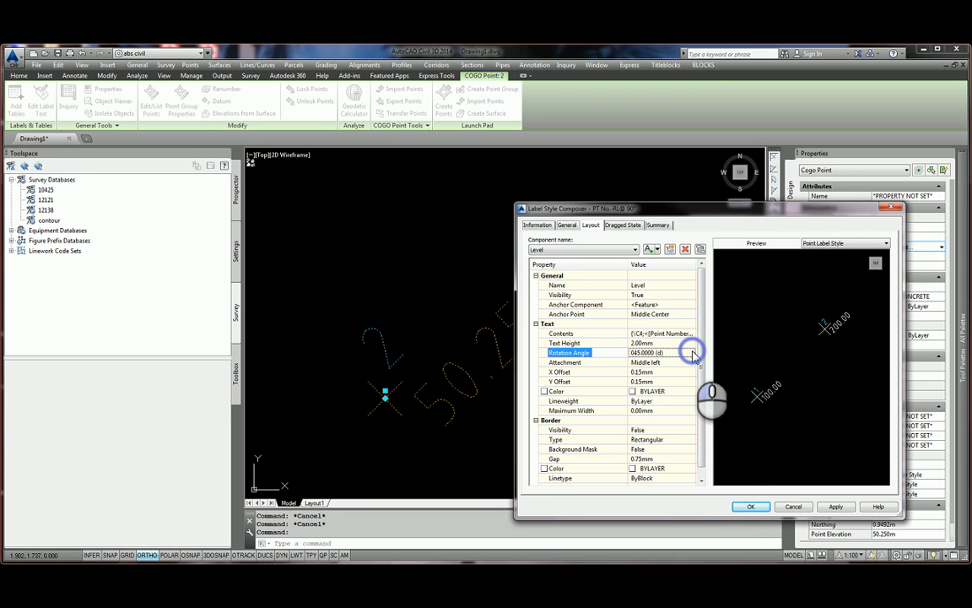
left_click(664, 353)
left_click(679, 353)
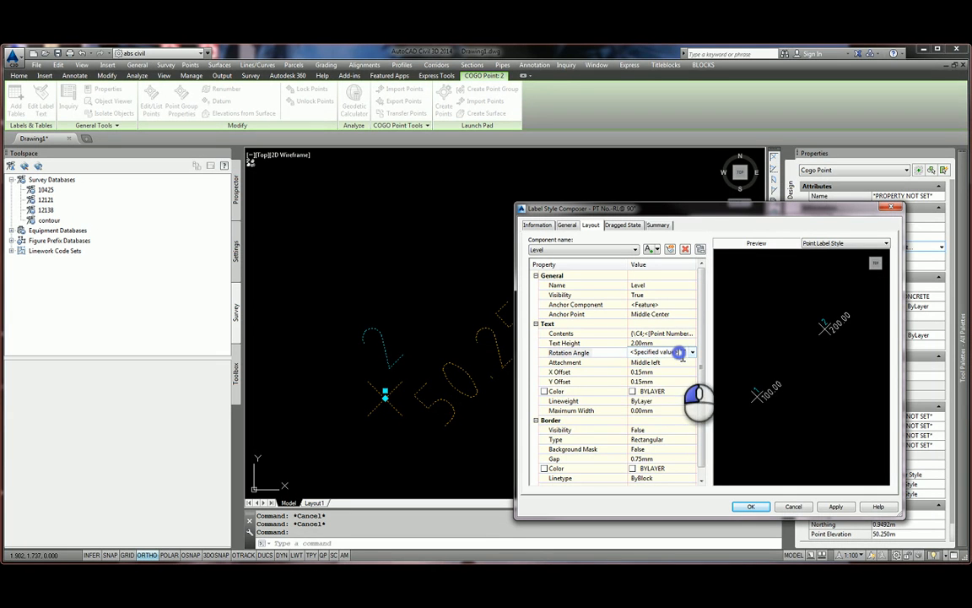
key("Return")
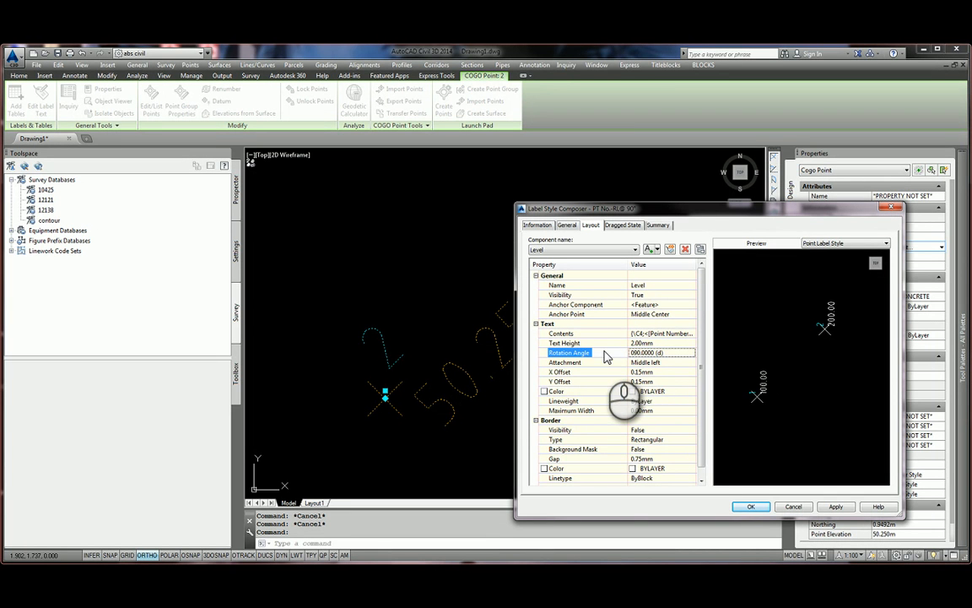
left_click(836, 506)
left_click(537, 225)
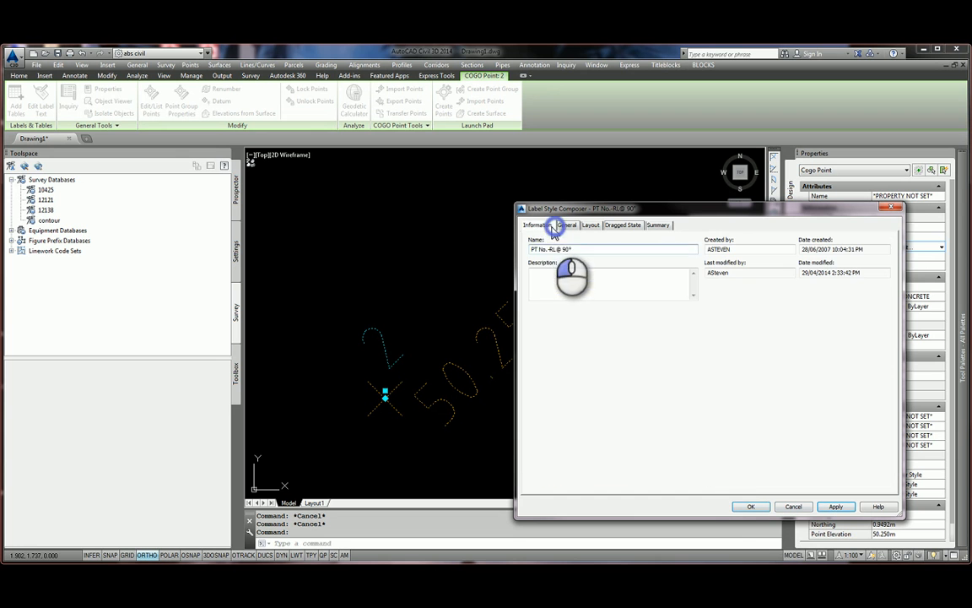
left_click(751, 506)
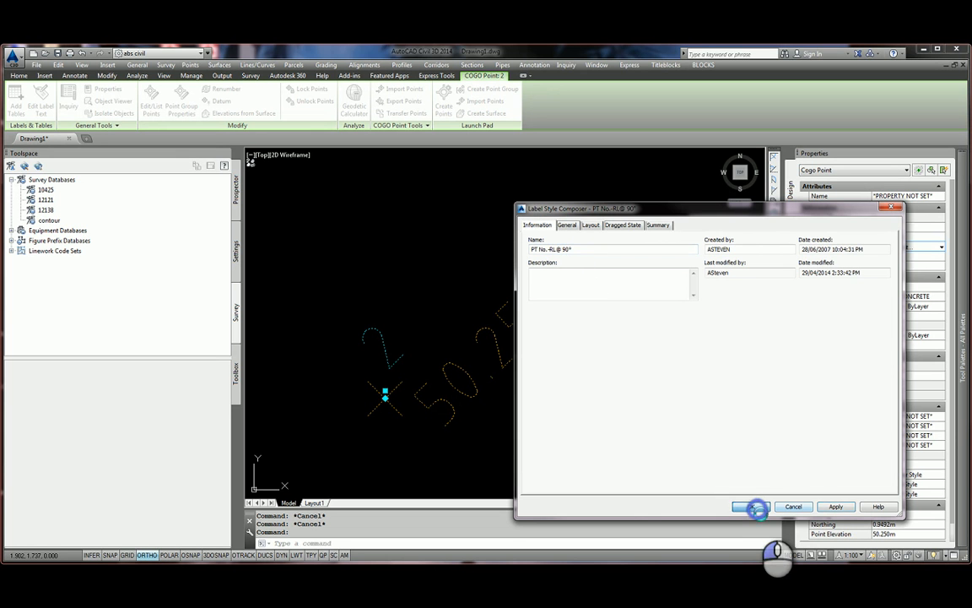
left_click(722, 262)
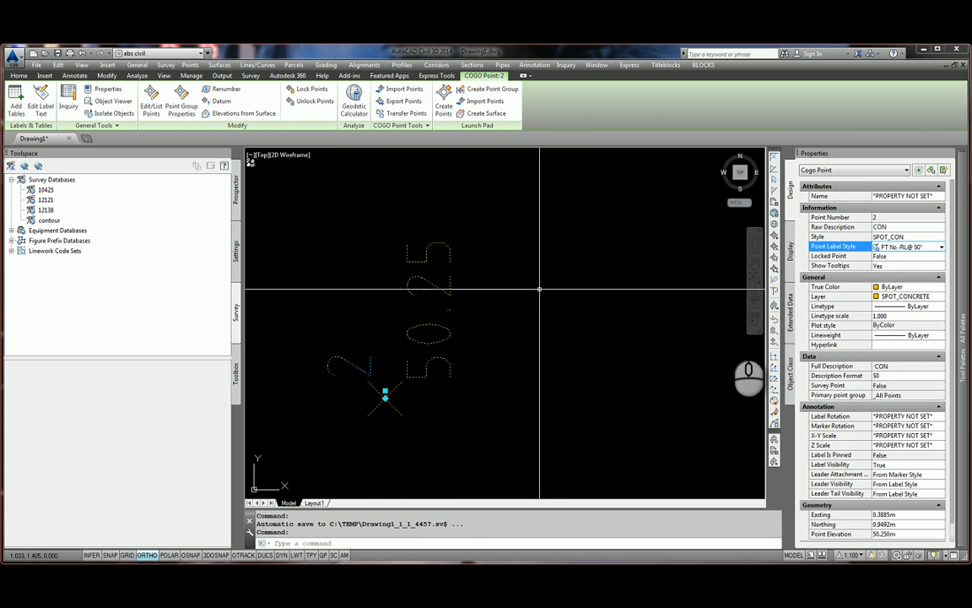
Step: Switch the point's label style to PT No.-RL-CODE @ 45° and deselect the point
left_click(942, 250)
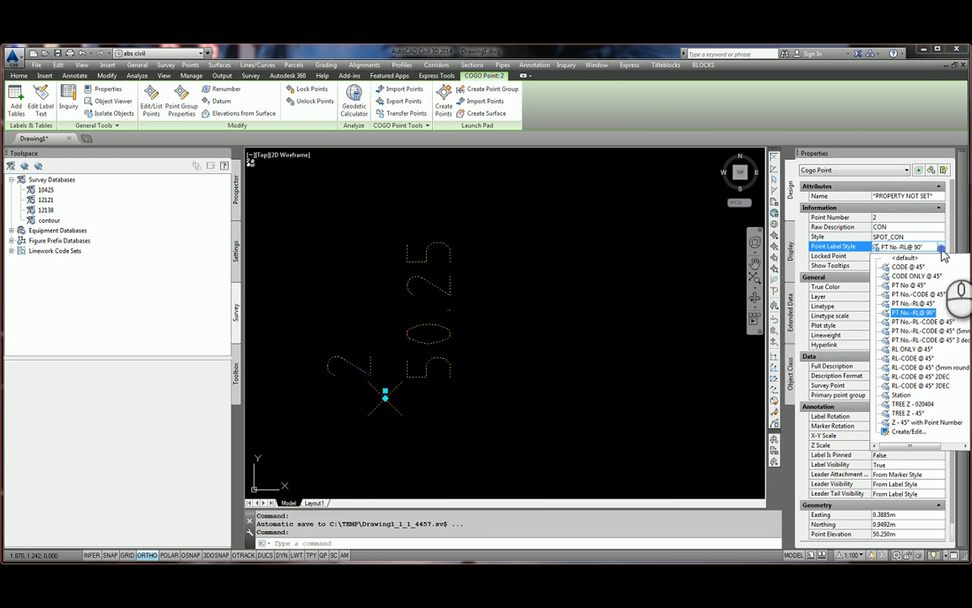
left_click(933, 323)
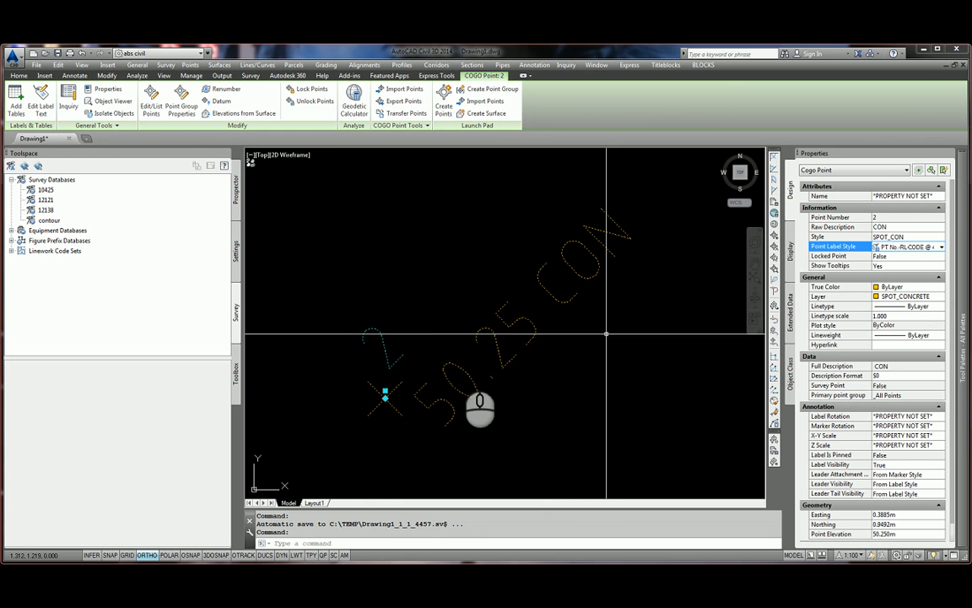
scroll(464, 319, "down", 5)
key("Escape")
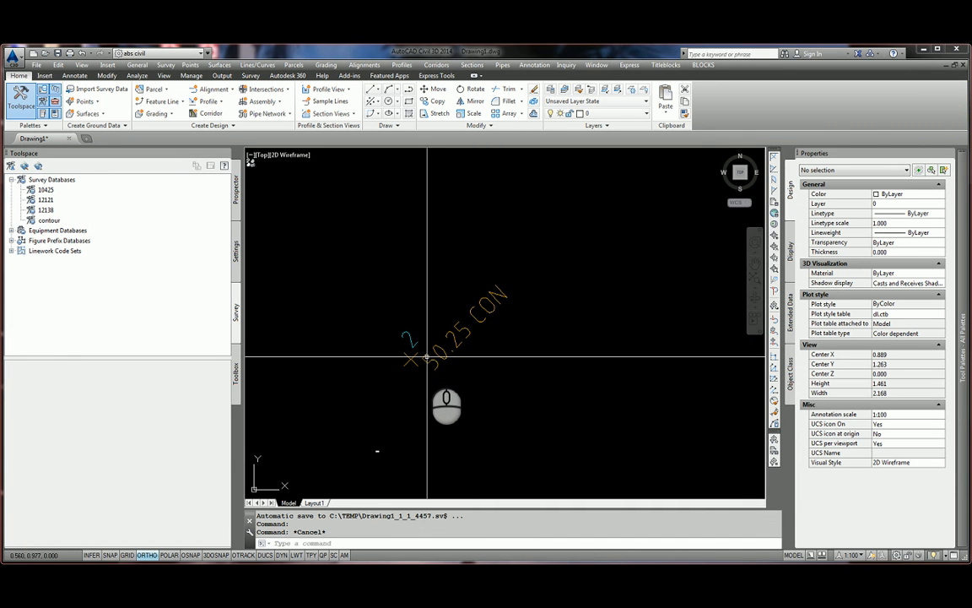
Step: Copy point 2 to the upper right with Ortho off, resolving all duplicate point numbers with Use next point number
type("c")
key("Return")
left_click(452, 369)
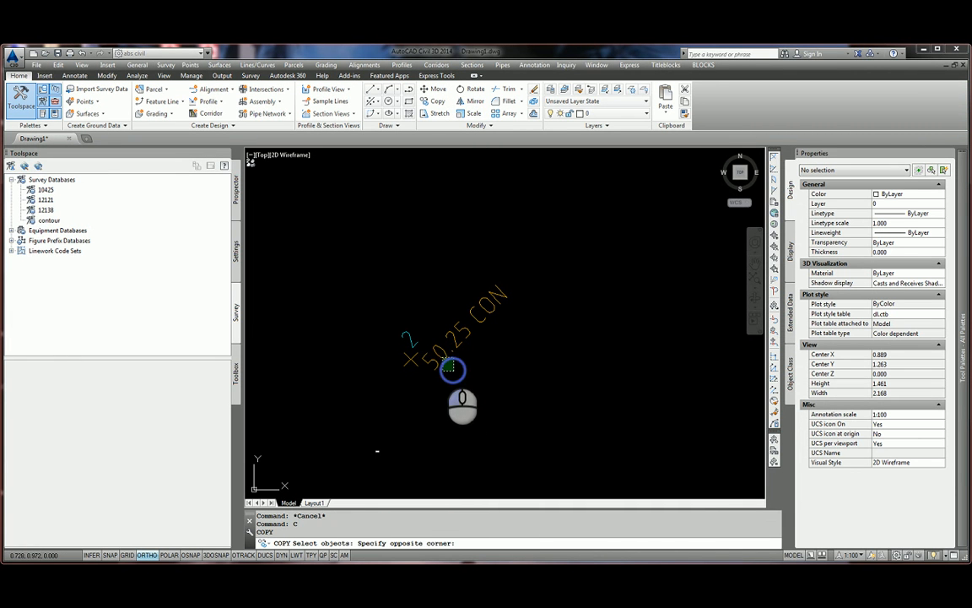
left_click(440, 354)
right_click(432, 384)
left_click(431, 384)
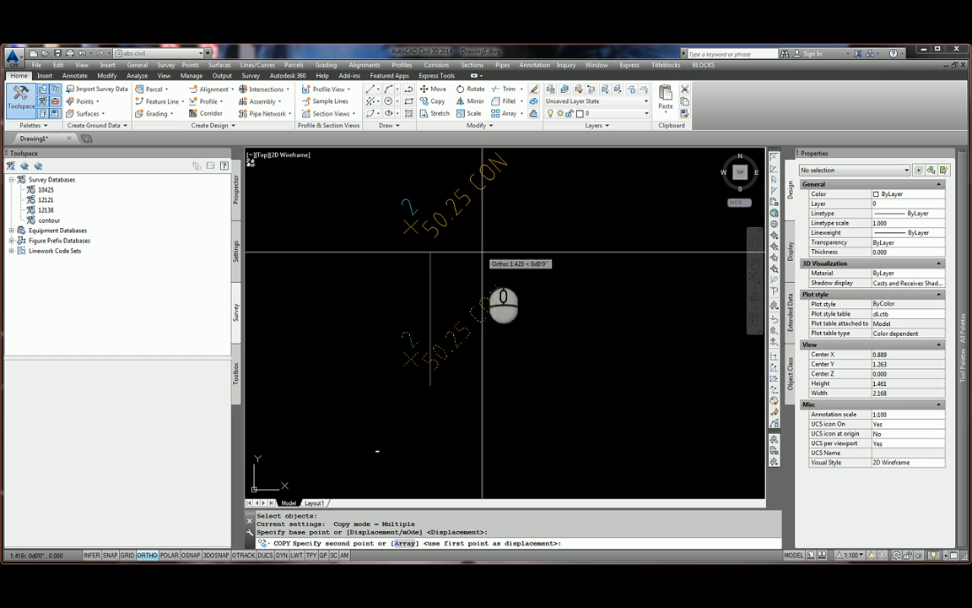
left_click(640, 271)
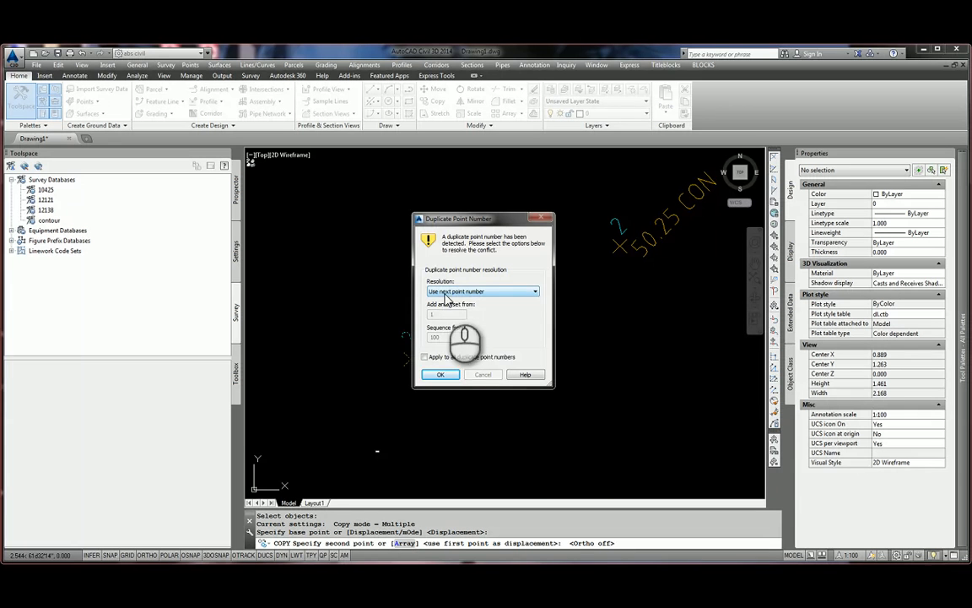
left_click(442, 375)
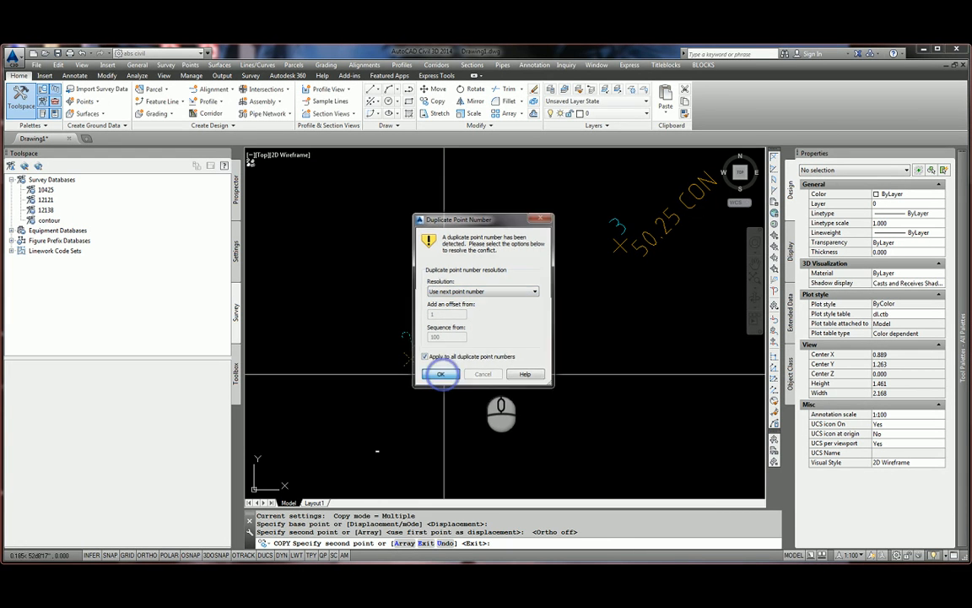
Step: Place four more copies of the point: two below the first copy, one below the original and one to its left
left_click(639, 384)
left_click(641, 476)
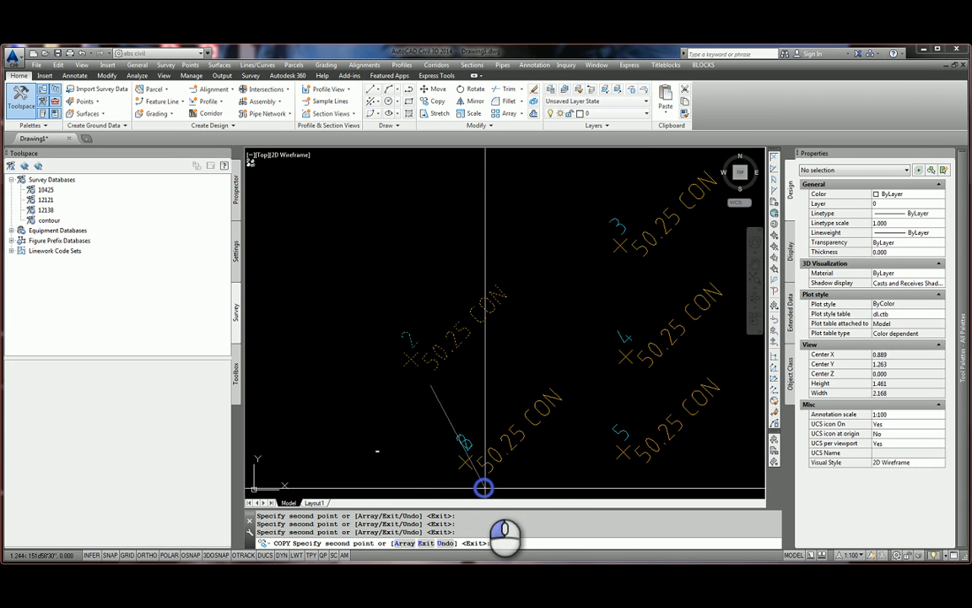
left_click(485, 488)
left_click(315, 347)
right_click(428, 275)
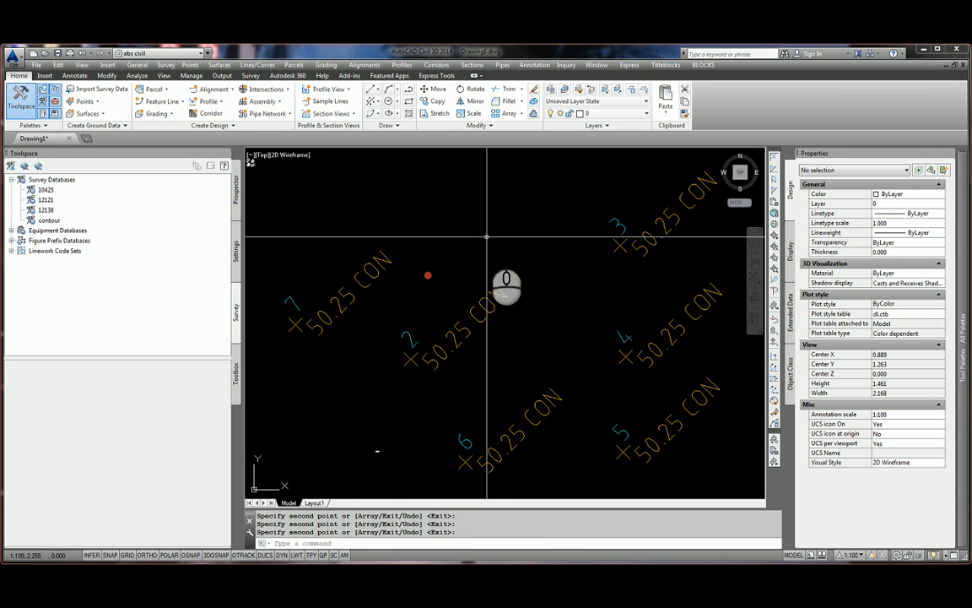
key("Escape")
key("Escape")
Step: Quick-select all COGO points in the entire drawing whose Raw Description equals CON
scroll(498, 262, "up", 2)
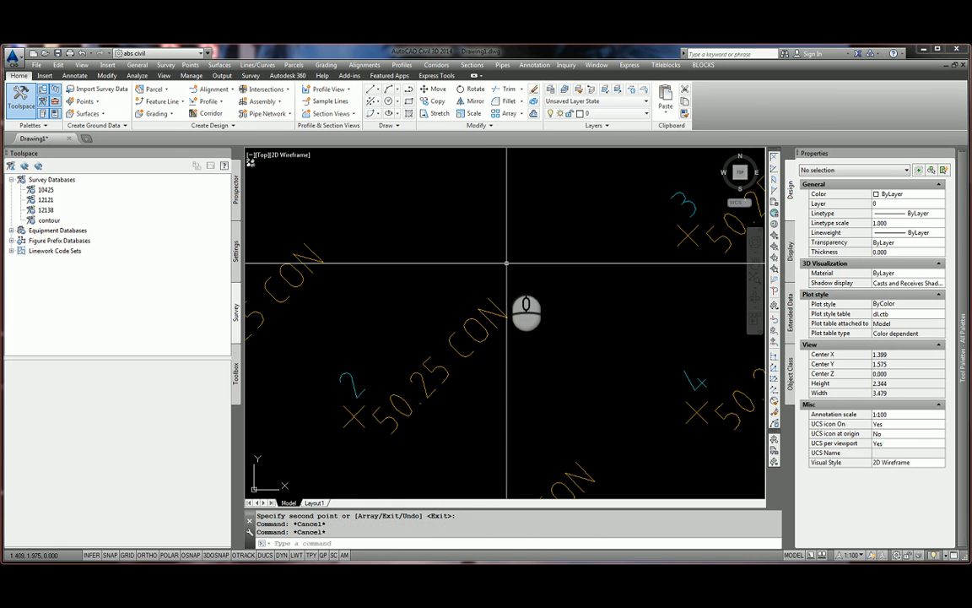
type("z")
key("Return")
type("e")
key("Return")
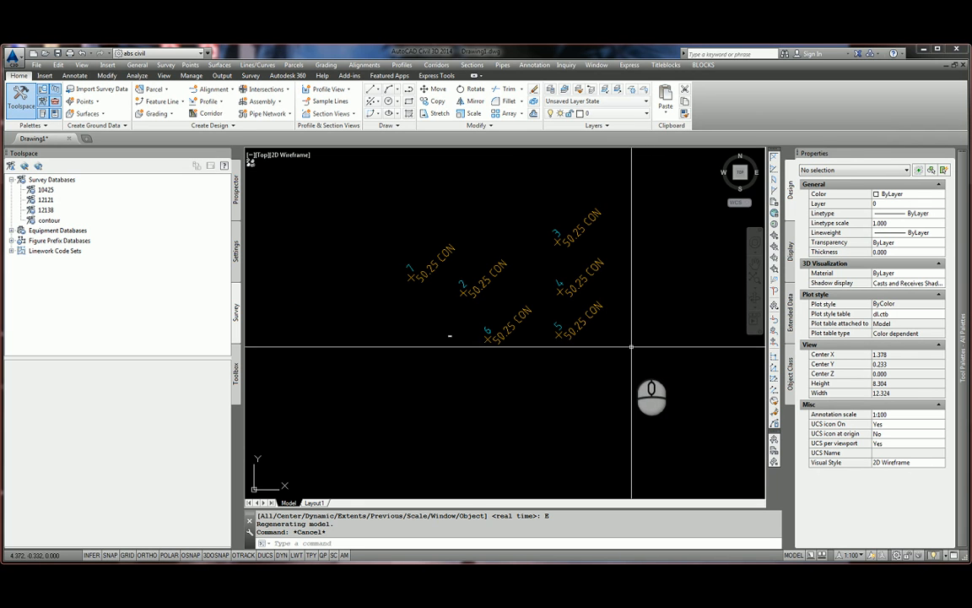
left_click(944, 171)
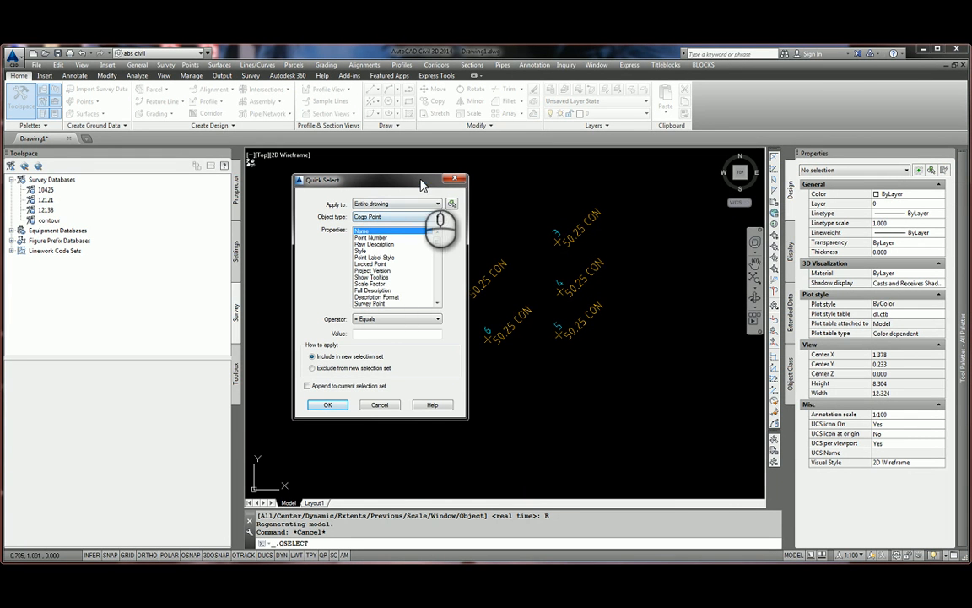
left_click_drag(422, 184, 327, 197)
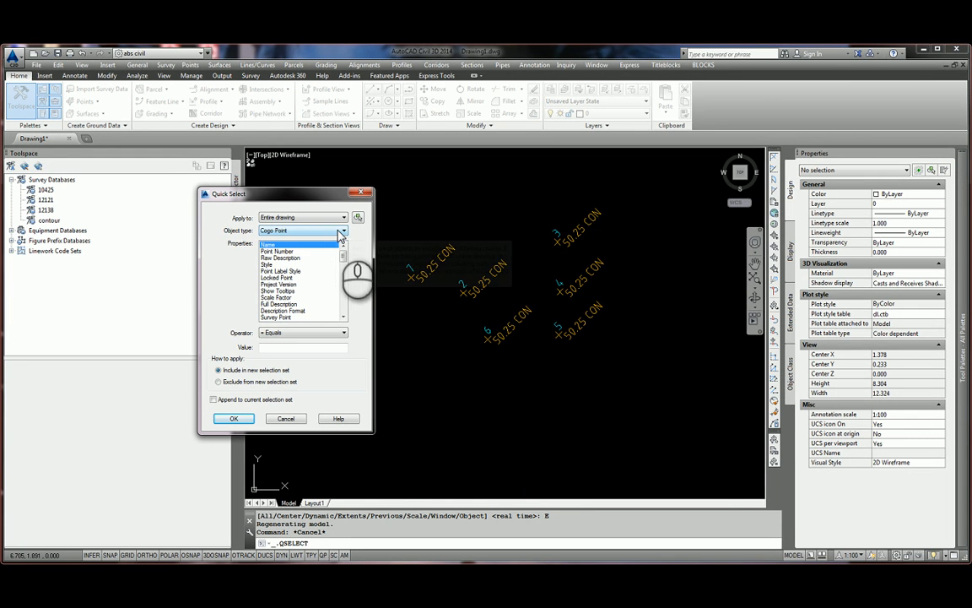
left_click(280, 258)
left_click(292, 336)
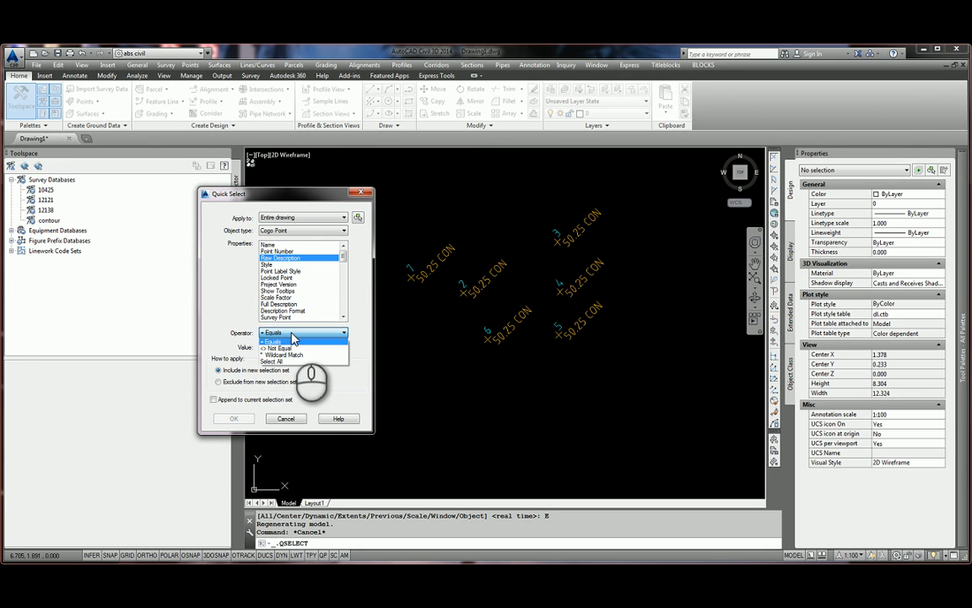
left_click(292, 341)
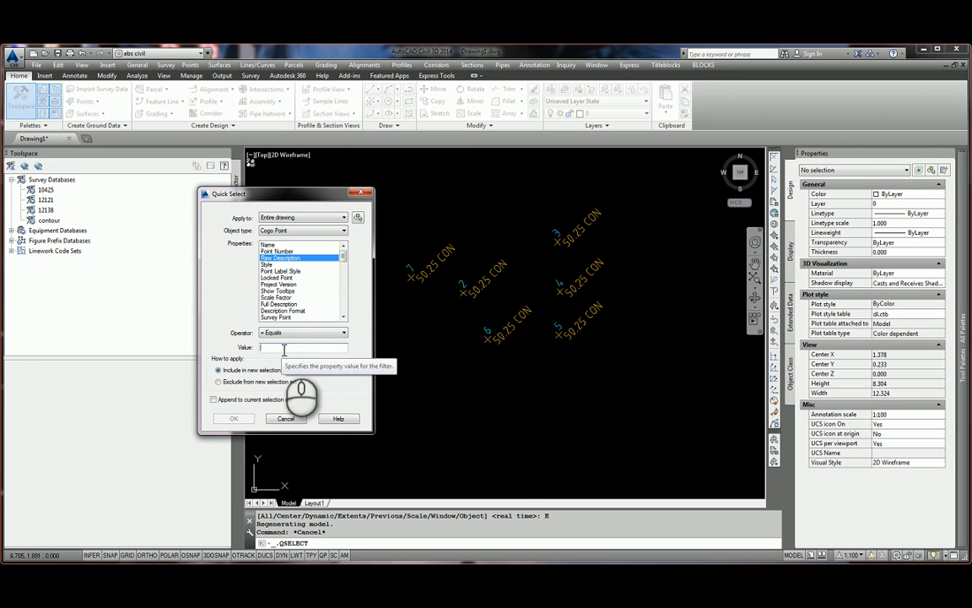
left_click(231, 417)
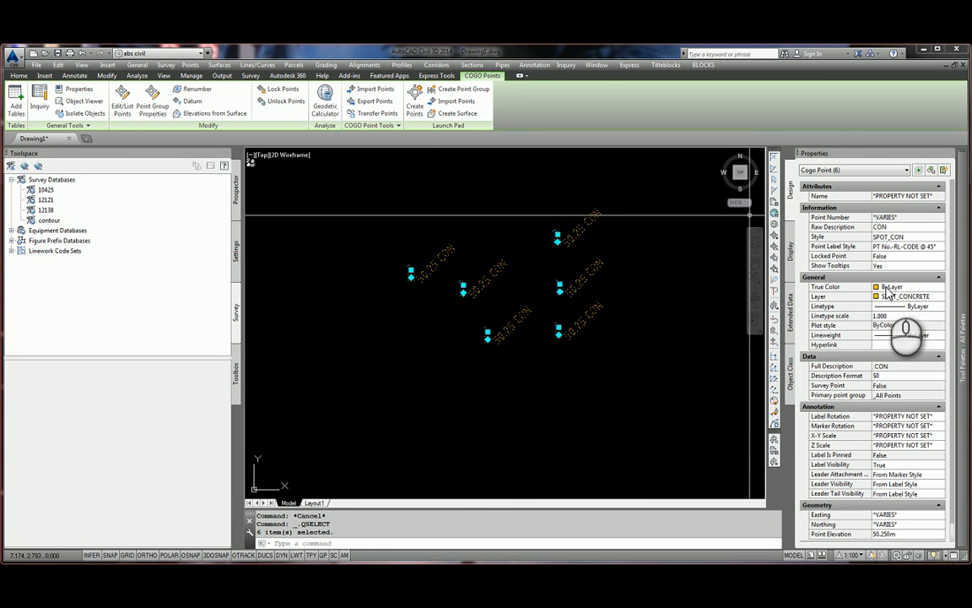
Step: Set the selected points' raw description to HL and their point style to SPOT_HL
left_click(886, 226)
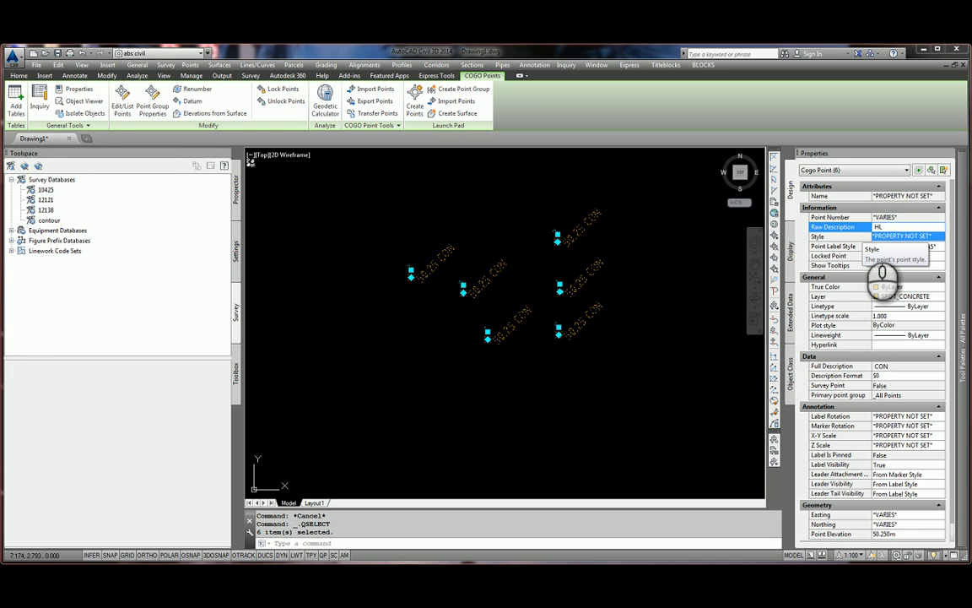
left_click(905, 237)
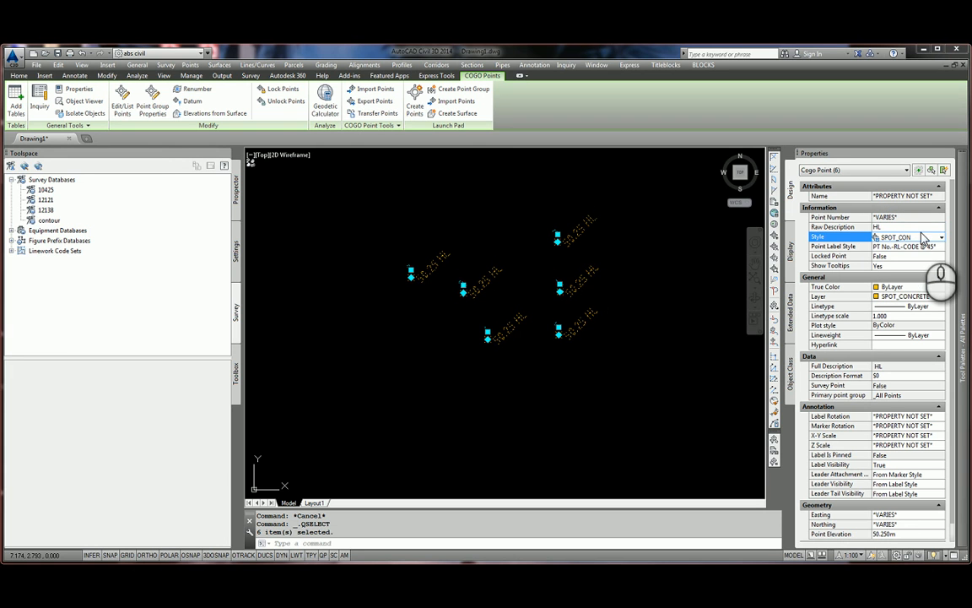
left_click(940, 239)
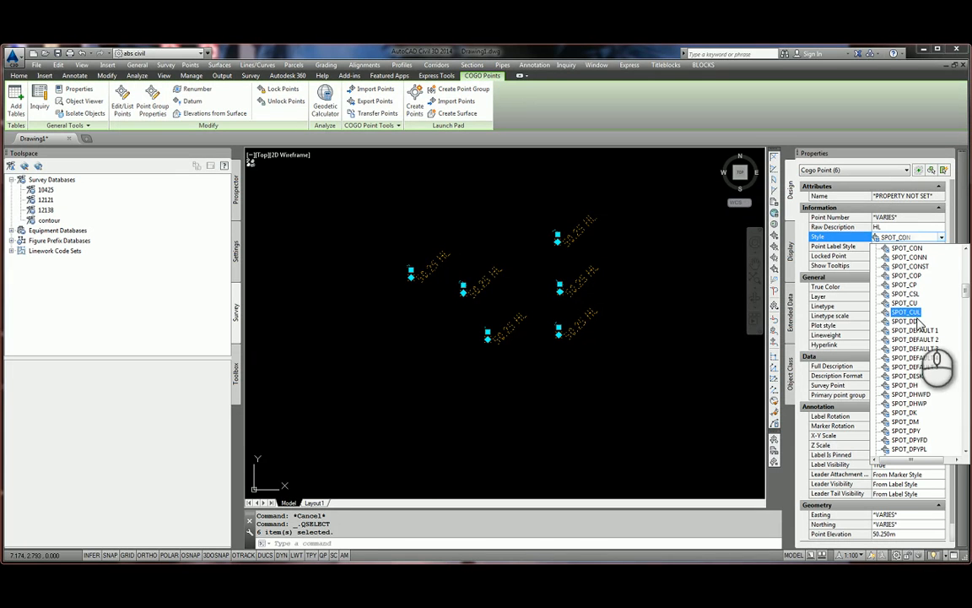
scroll(930, 422, "down", 6)
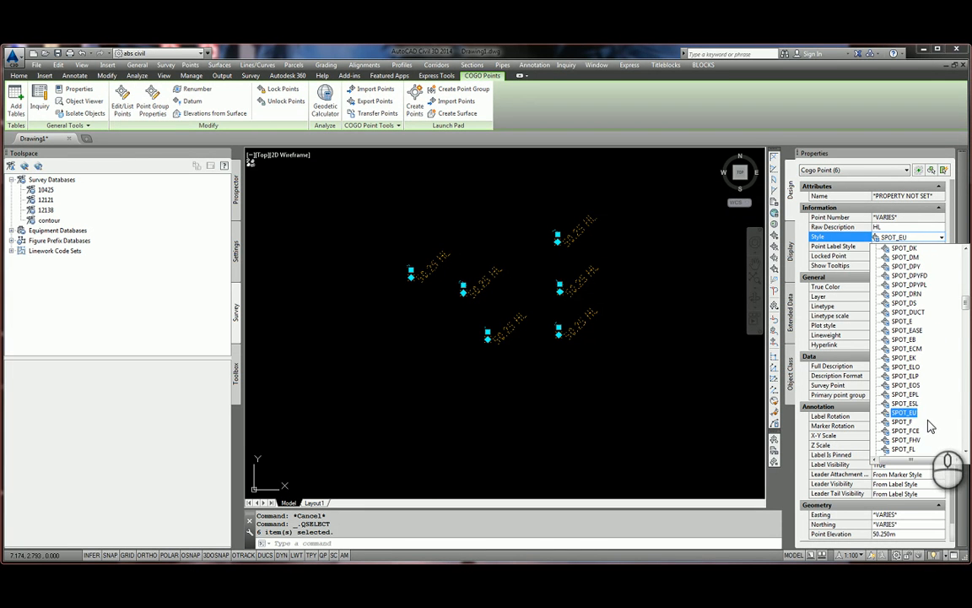
scroll(929, 448, "down", 7)
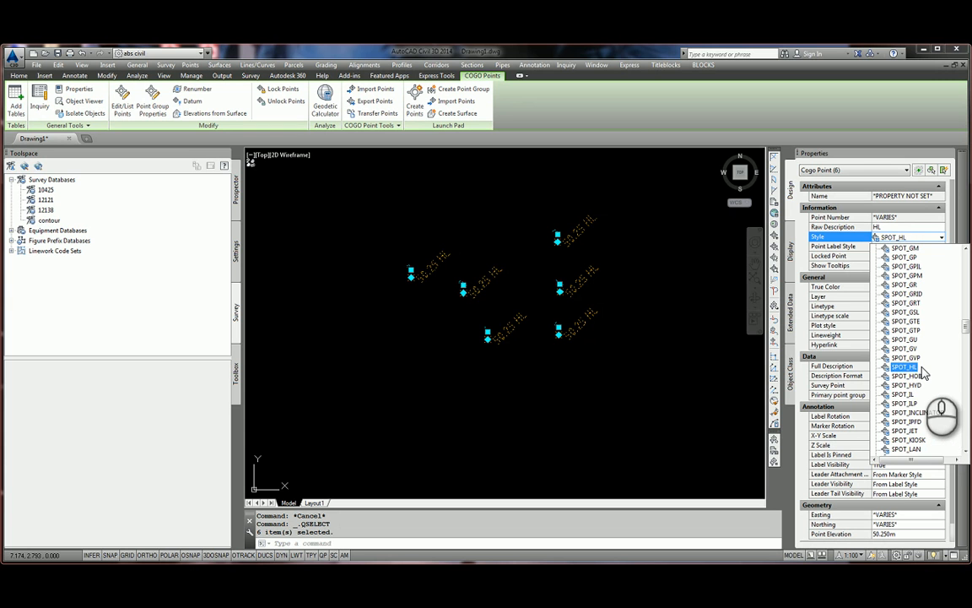
left_click(914, 371)
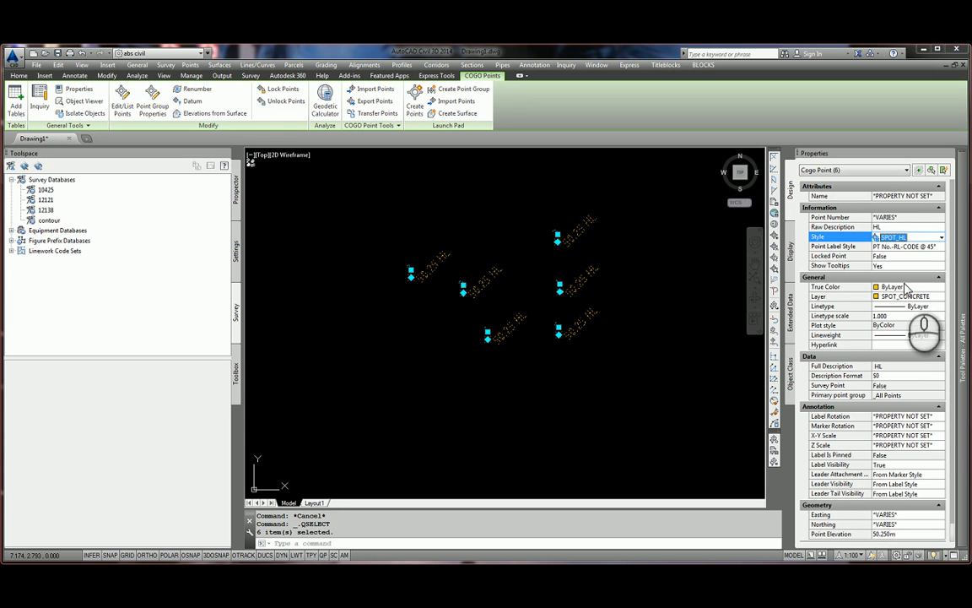
Step: Move the selected points to layer SPOT_HOOD LEVEL and clear the selection
left_click(932, 297)
left_click(935, 296)
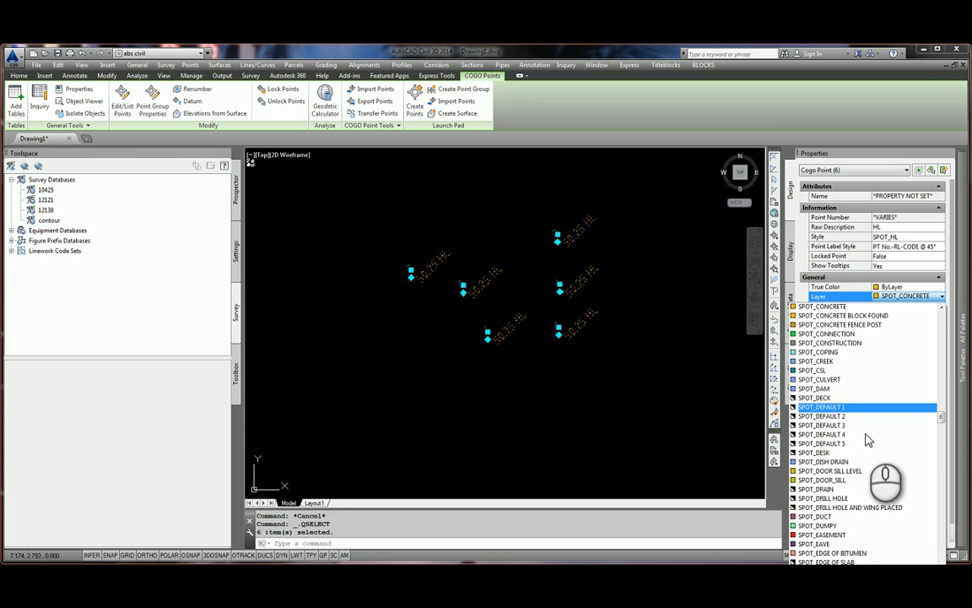
scroll(865, 462, "down", 9)
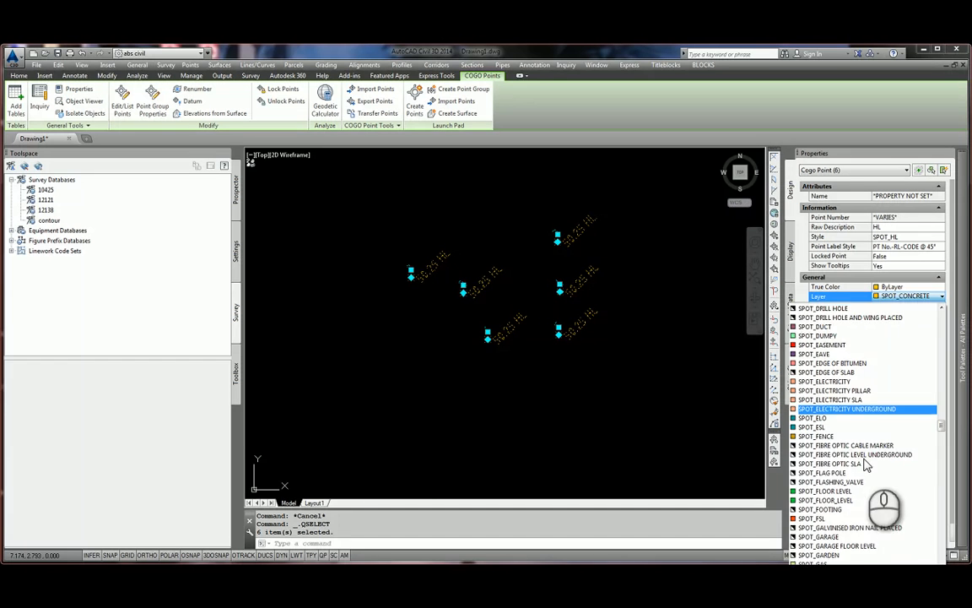
scroll(868, 470, "down", 12)
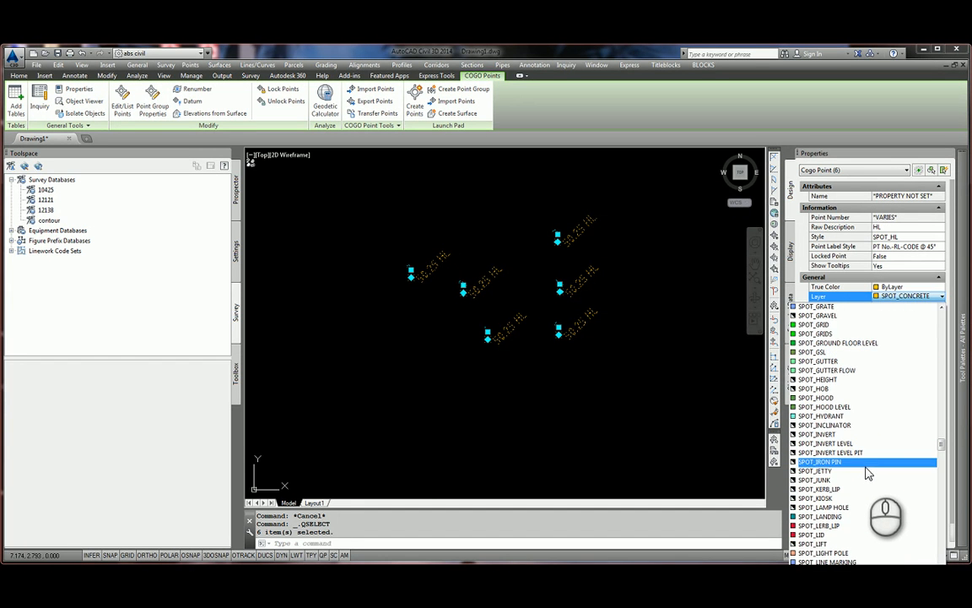
left_click(848, 408)
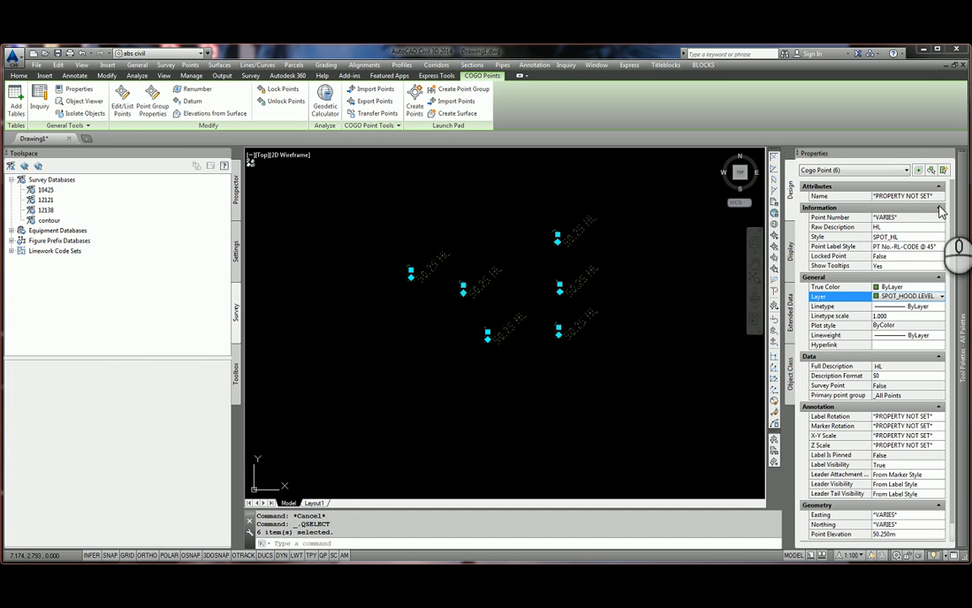
scroll(562, 256, "up", 2)
scroll(528, 258, "down", 1)
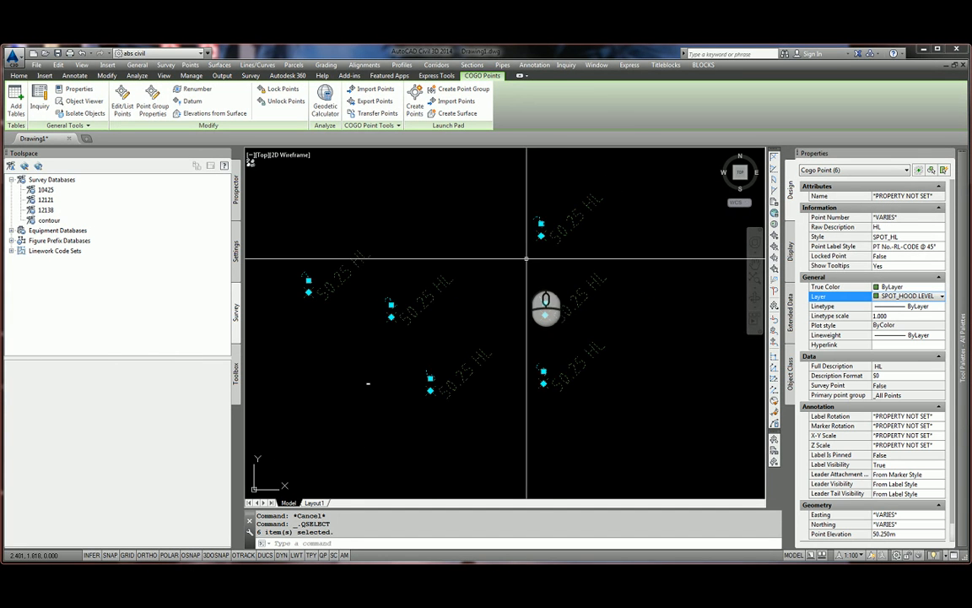
key("Escape")
scroll(463, 297, "down", 2)
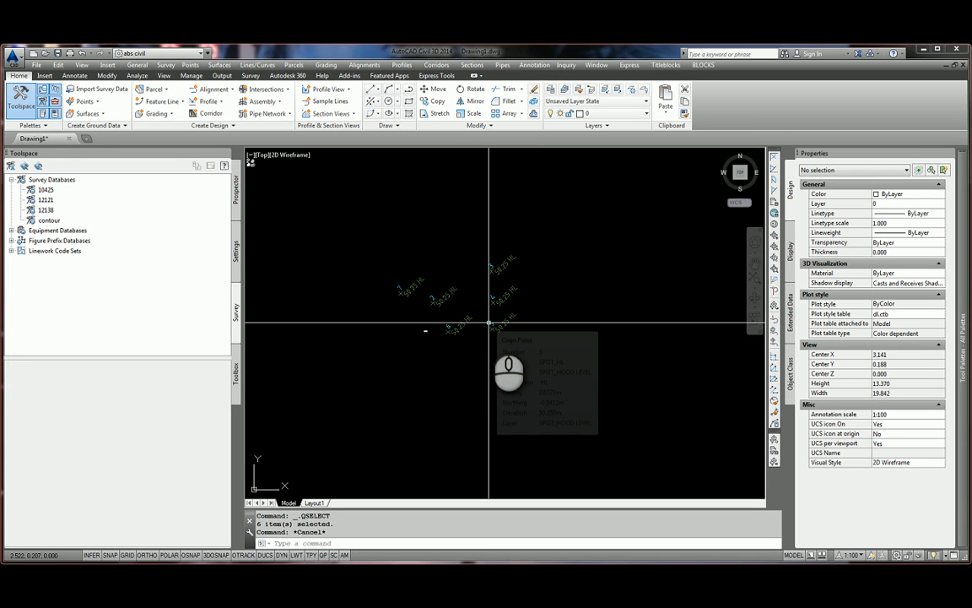
scroll(498, 342, "up", 2)
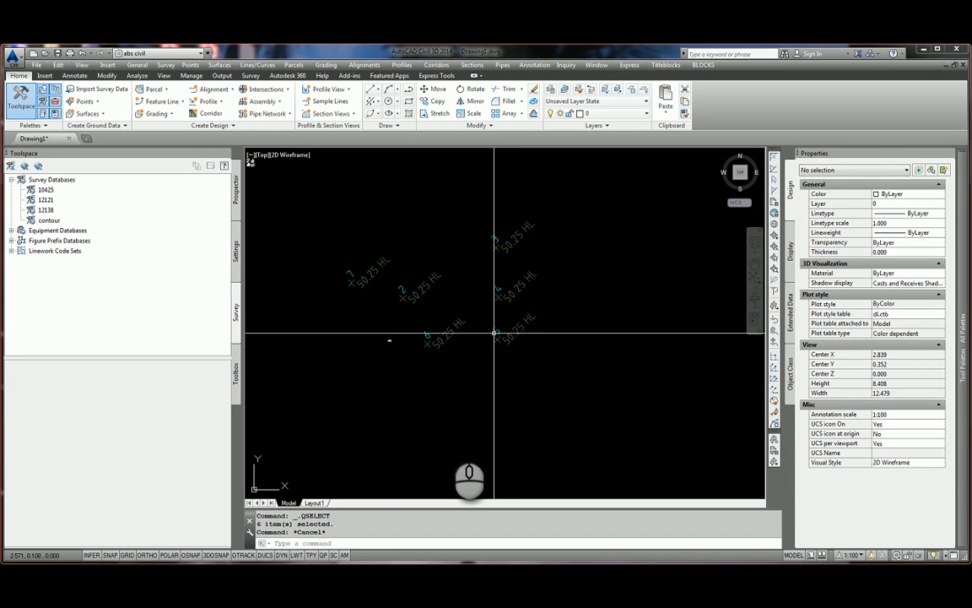
Step: Erase all six HL points from the drawing with a crossing window
scroll(538, 330, "down", 2)
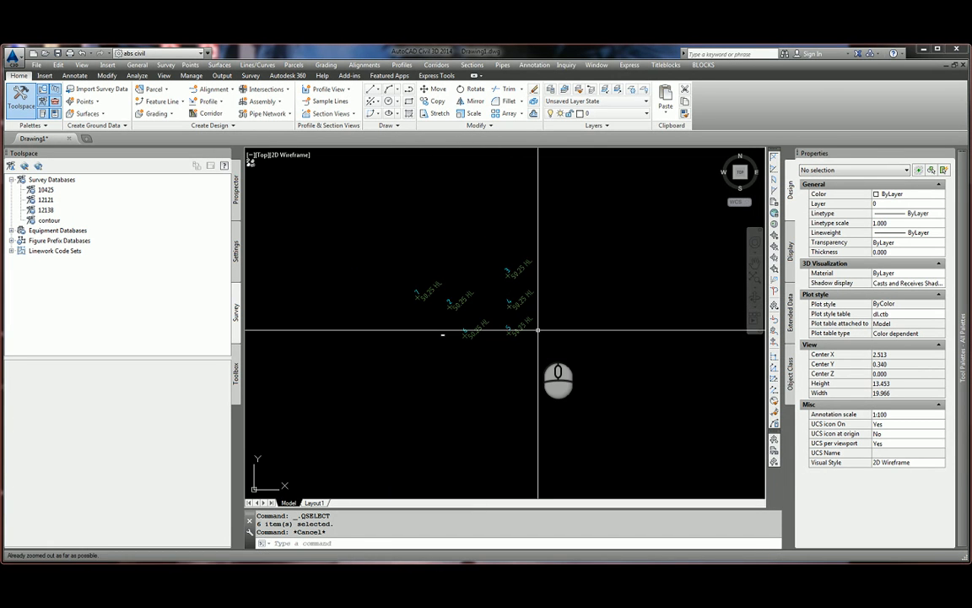
type("e")
key("Return")
left_click(534, 339)
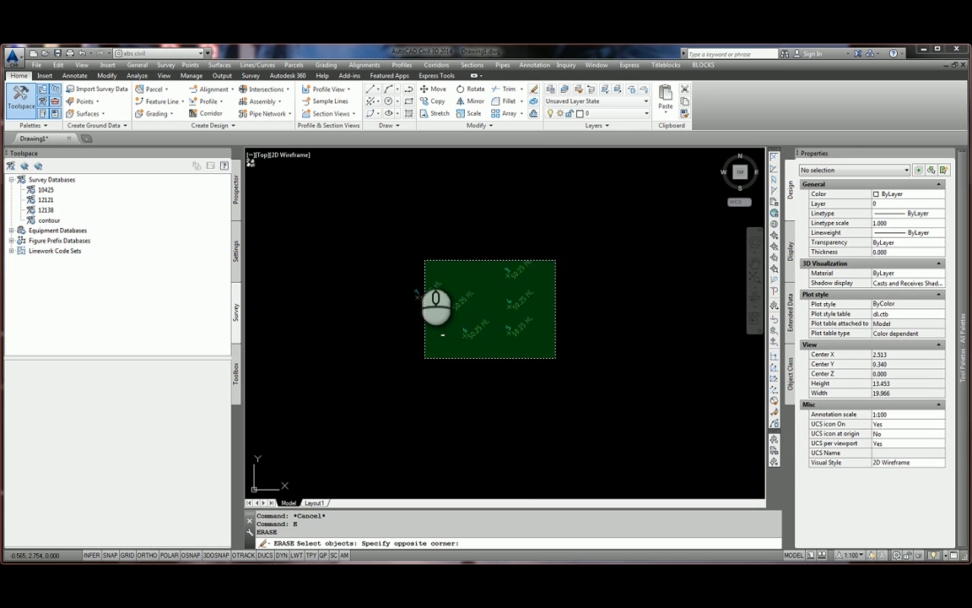
left_click(410, 249)
right_click(463, 257)
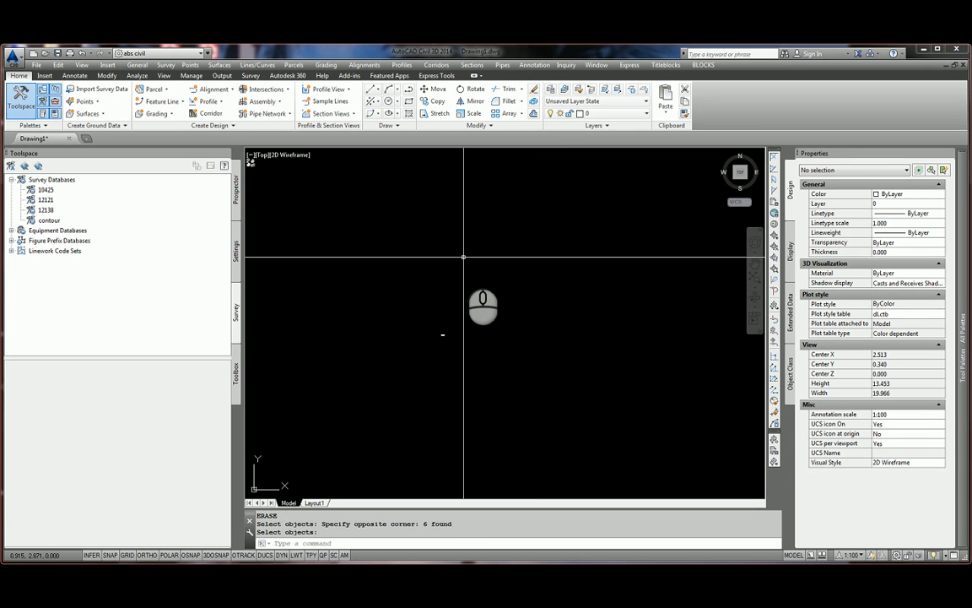
scroll(439, 367, "down", 2)
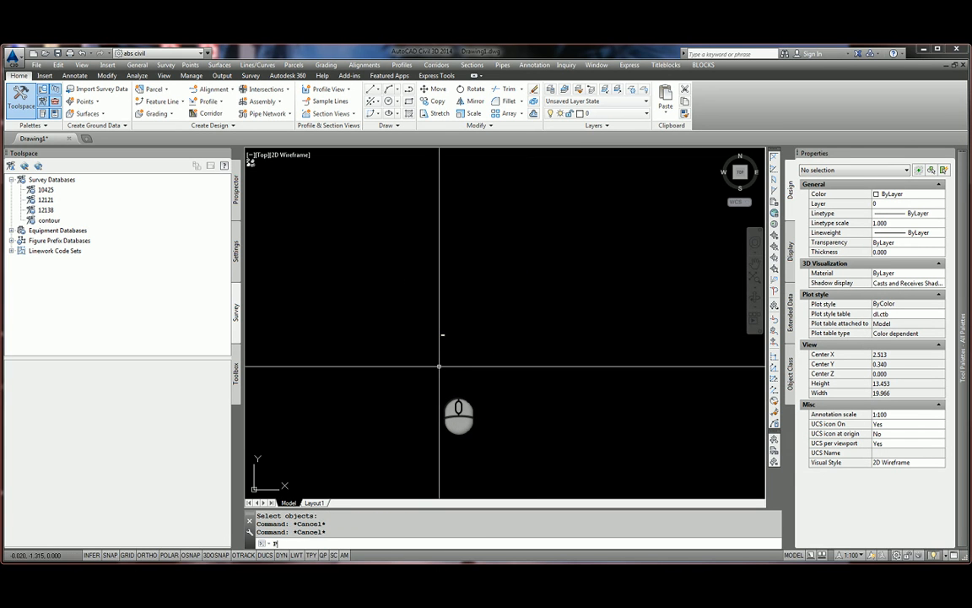
type("pl")
key("Return")
key("Escape")
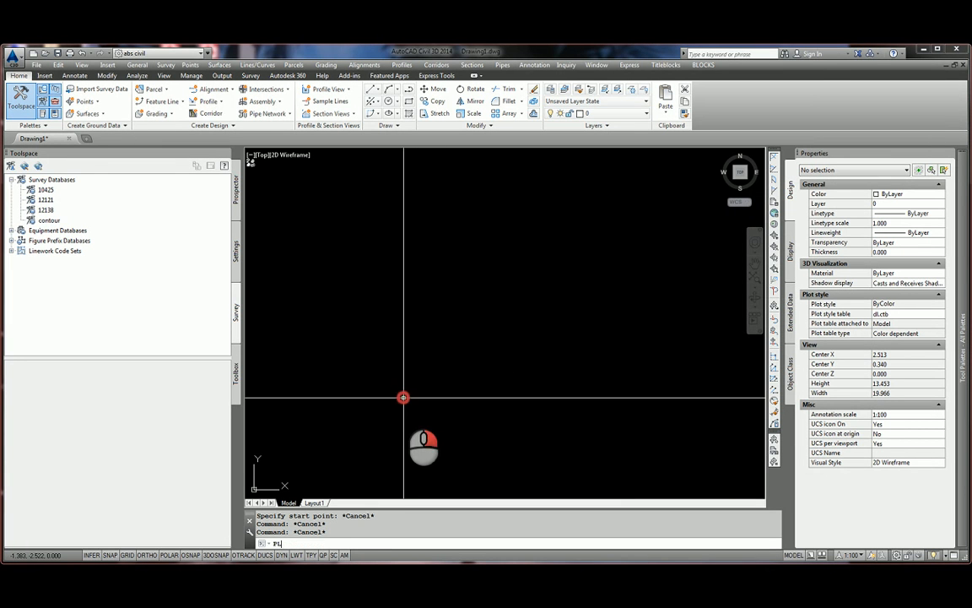
Step: Draw a two-segment open polyline whose second segment is 100 units long and fit the drawing extents in view
type("pl")
key("Return")
left_click(311, 479)
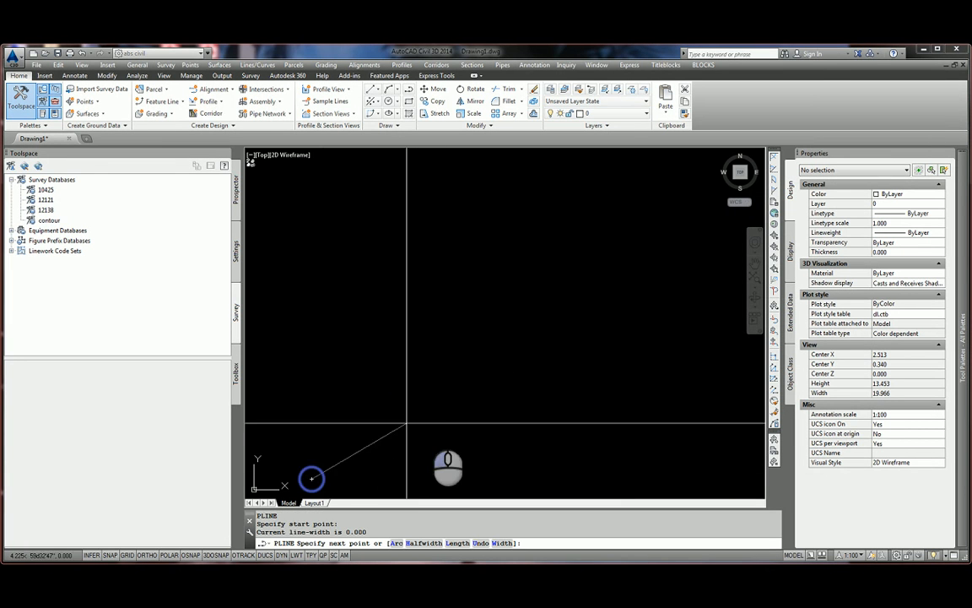
left_click(529, 405)
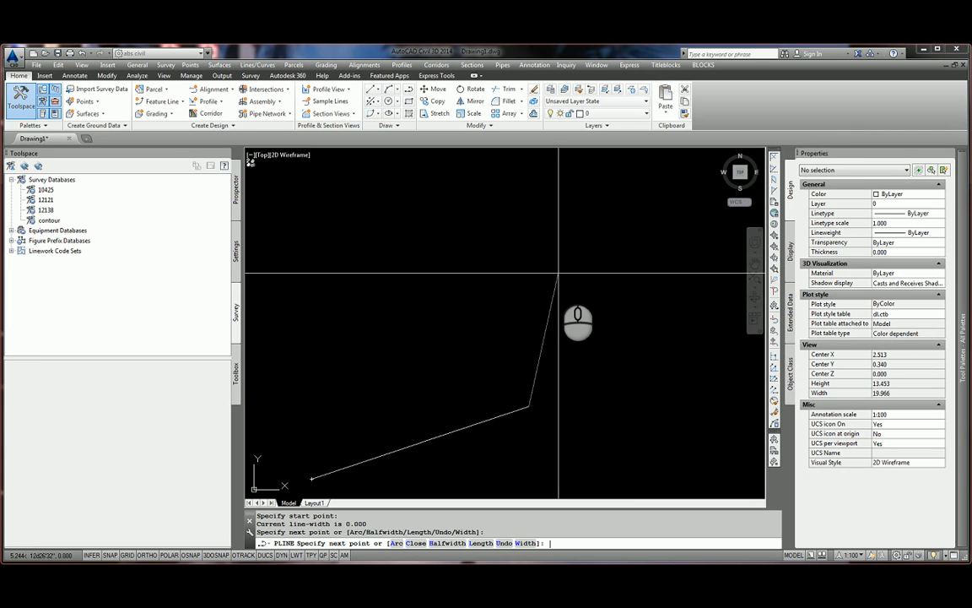
right_click(555, 344)
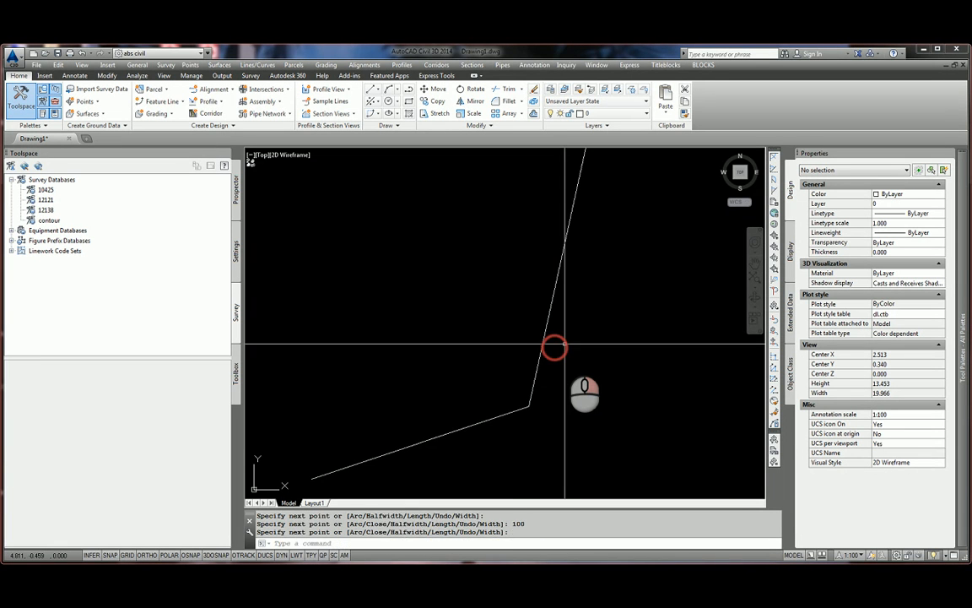
key("Escape")
key("Escape")
type("Z")
key("Return")
type("E")
key("Return")
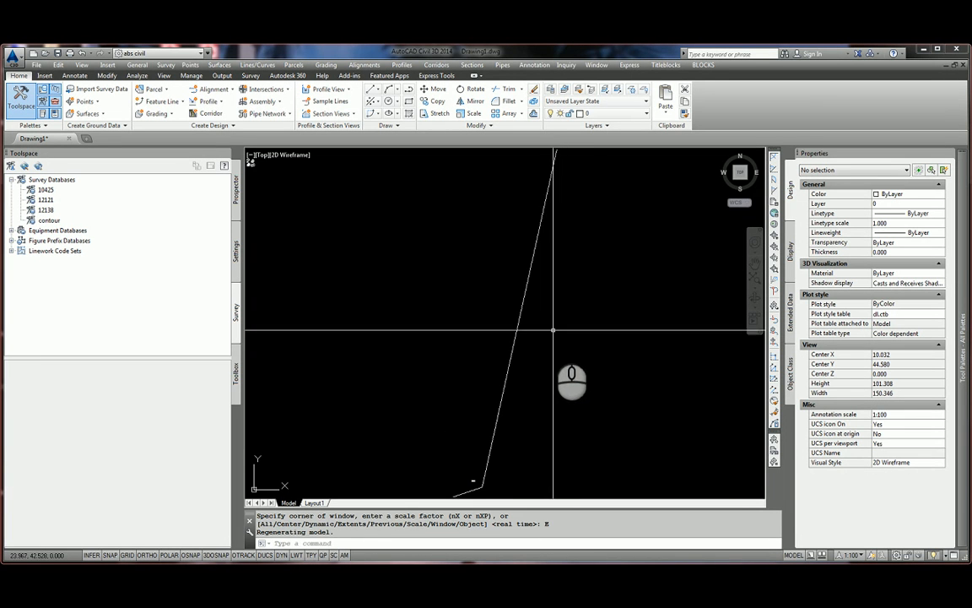
Step: Erase the two-segment polyline
key("Escape")
type("E")
key("Return")
left_click(519, 398)
left_click(485, 375)
key("Escape")
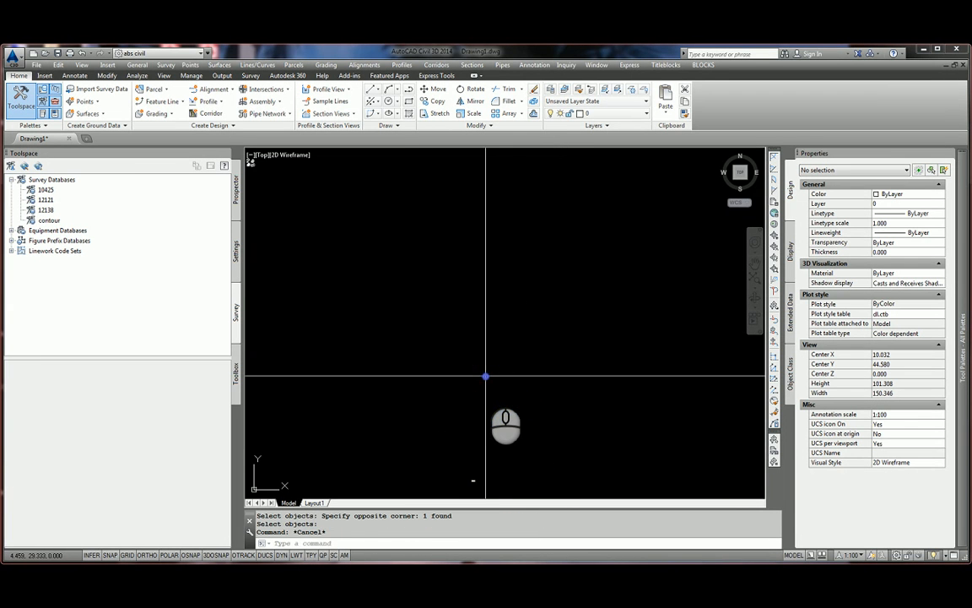
Step: Draw an open, arch-shaped polyline with nine vertices, rising from the lower left and curving over to end on the right
type("PL")
key("Return")
left_click(449, 476)
left_click(521, 422)
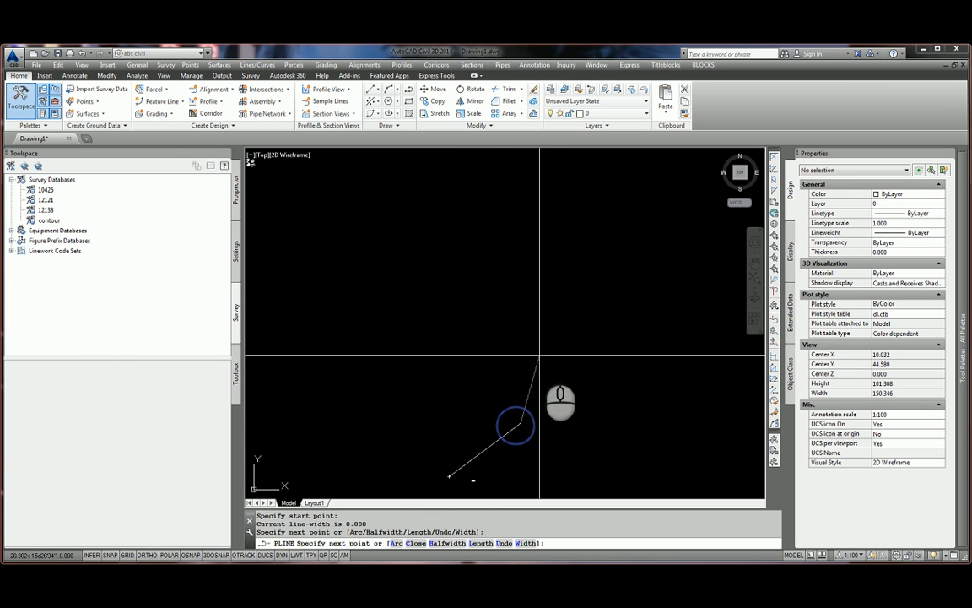
left_click(543, 344)
left_click(537, 268)
left_click(549, 208)
left_click(598, 176)
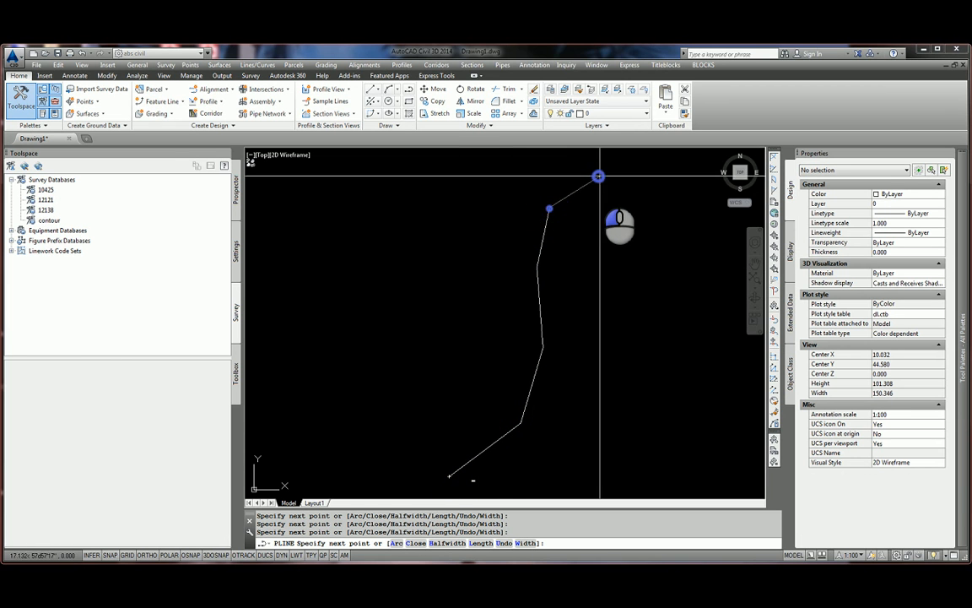
left_click(659, 168)
left_click(700, 230)
left_click(721, 350)
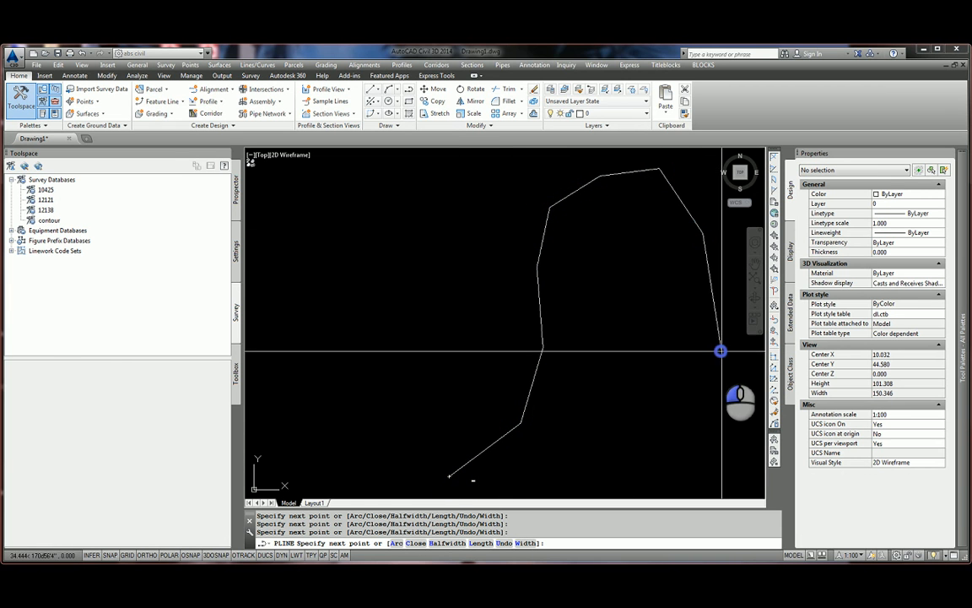
right_click(700, 390)
key("Escape")
scroll(495, 342, "down", 2)
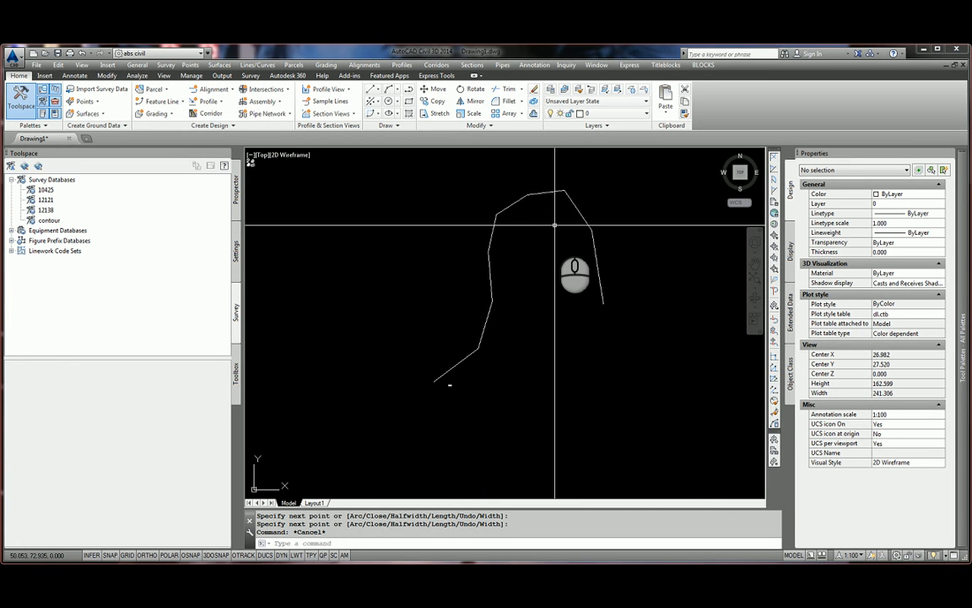
Step: In the point creation settings, set the default description to SET, elevation and name prompts to Automatic, and description prompts to Automatic - Object
left_click(85, 101)
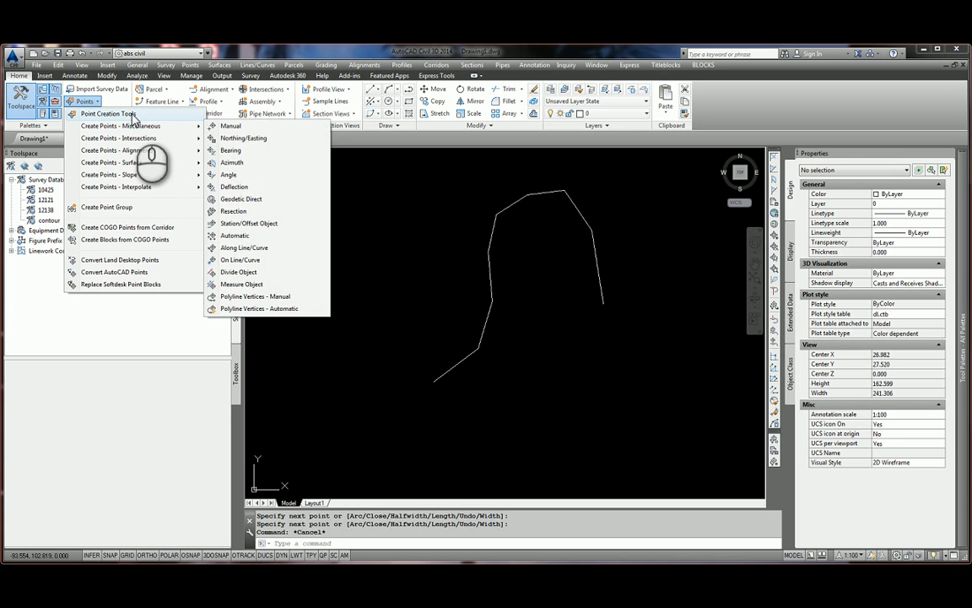
left_click(118, 113)
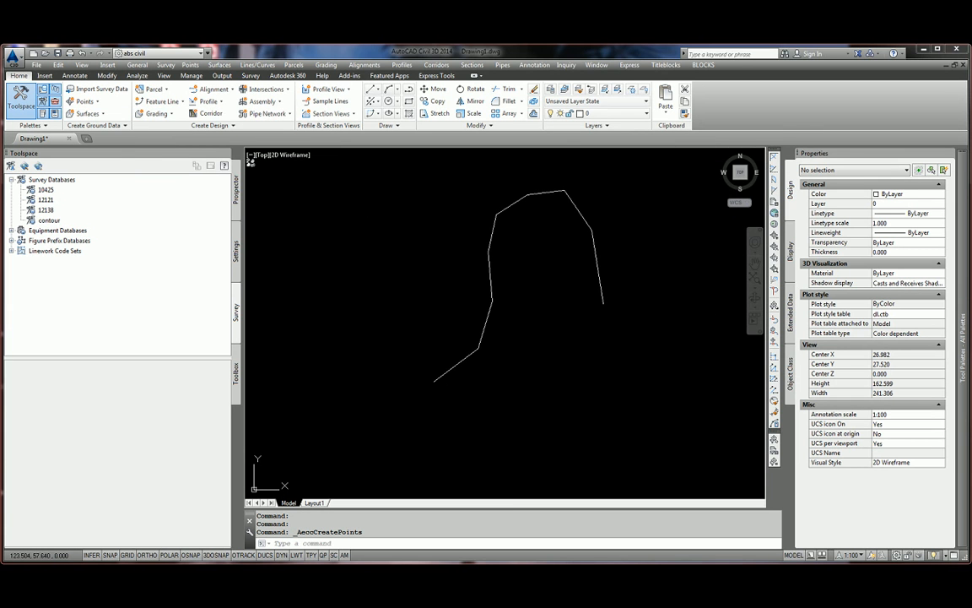
left_click_drag(447, 169, 245, 200)
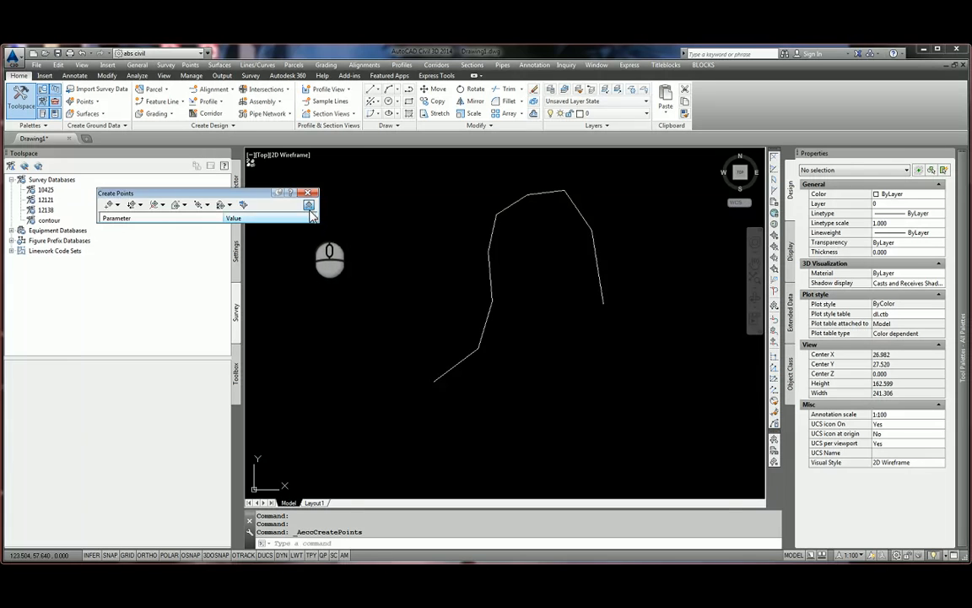
left_click_drag(317, 222, 351, 429)
left_click(106, 240)
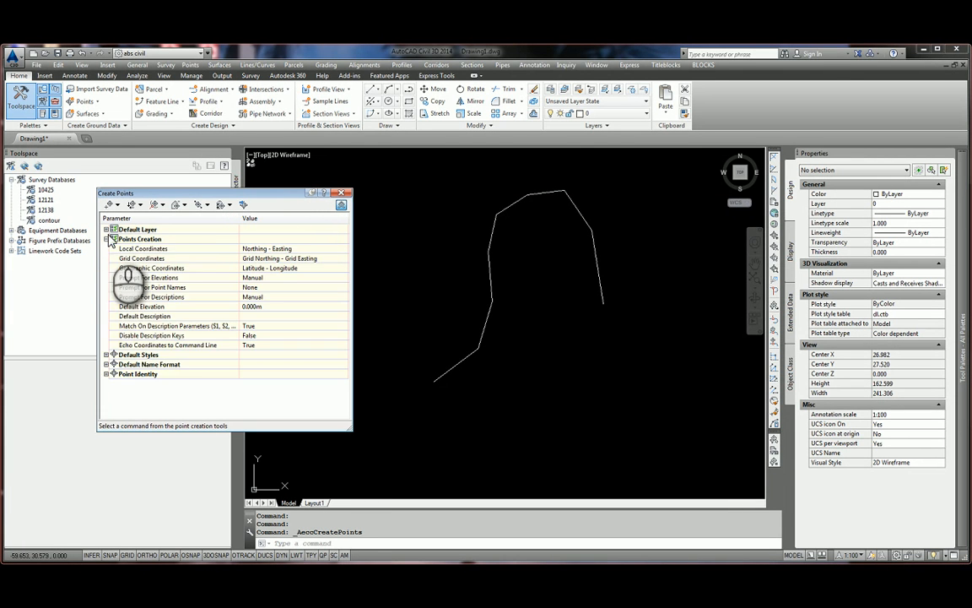
left_click(107, 229)
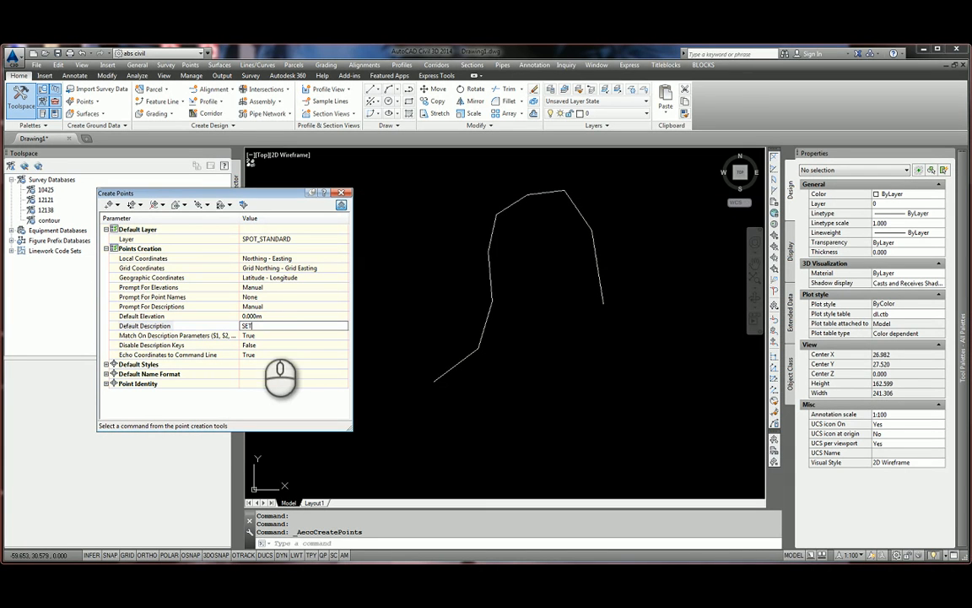
left_click(284, 289)
left_click(274, 306)
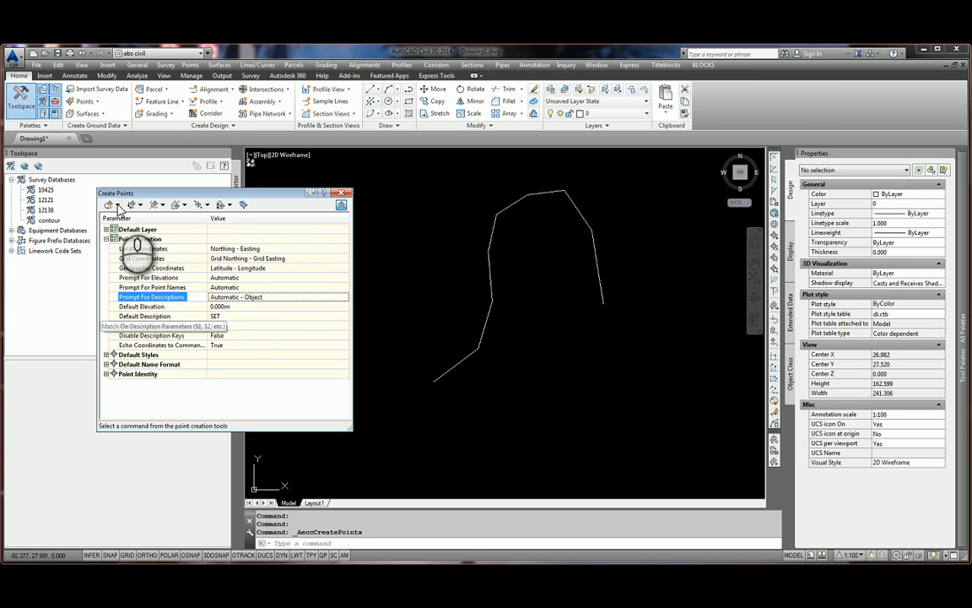
Step: Create COGO points on the polyline using Polyline Vertices - Automatic, check the end points' labels and close the point creation tools
left_click(112, 205)
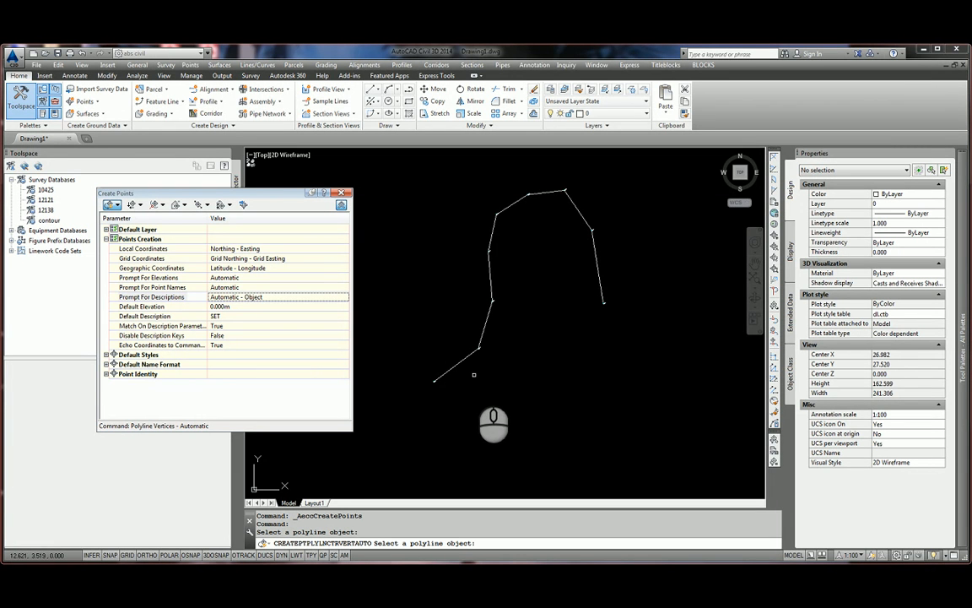
left_click(473, 373)
scroll(468, 365, "up", 15)
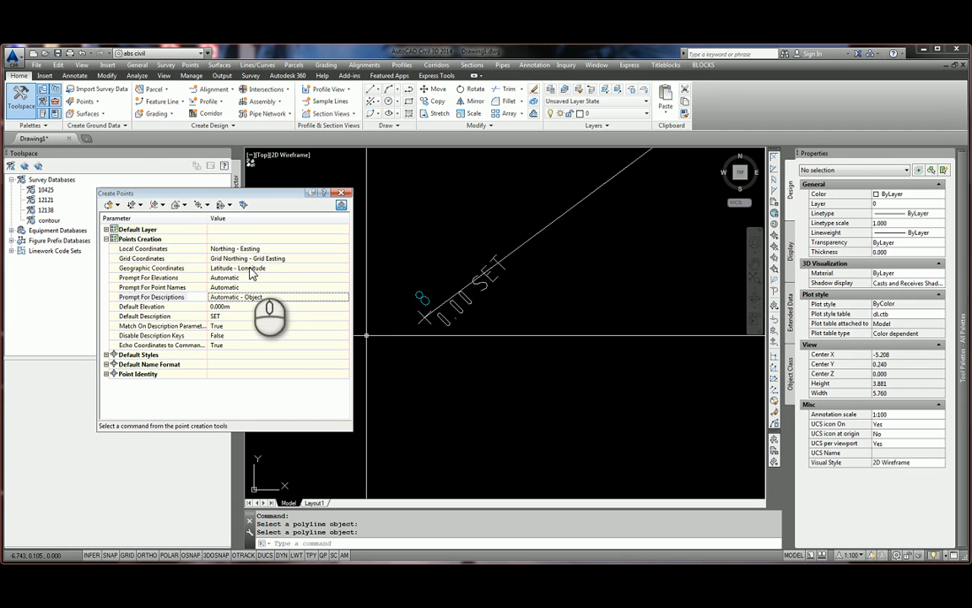
scroll(405, 337, "down", 12)
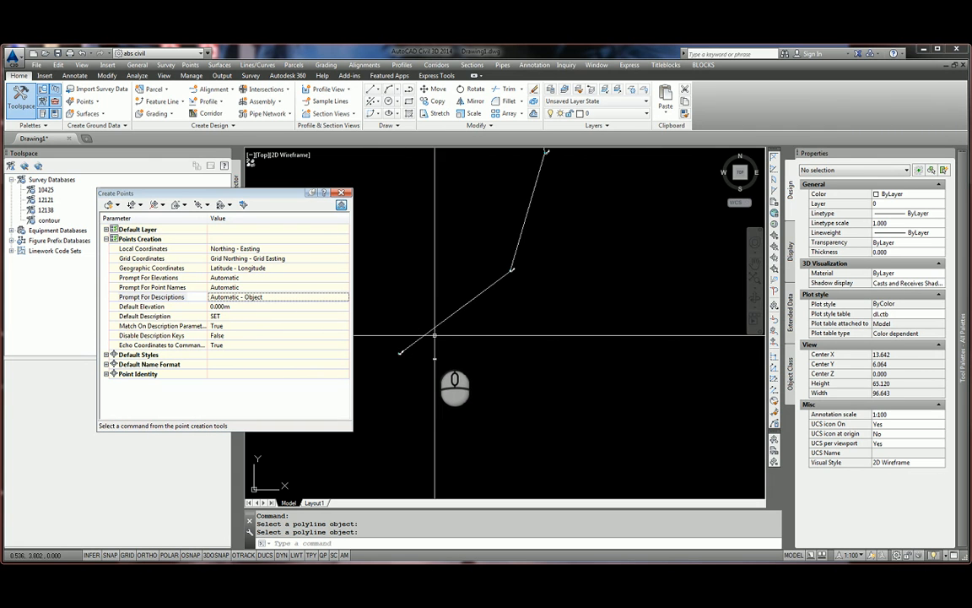
scroll(509, 276, "down", 5)
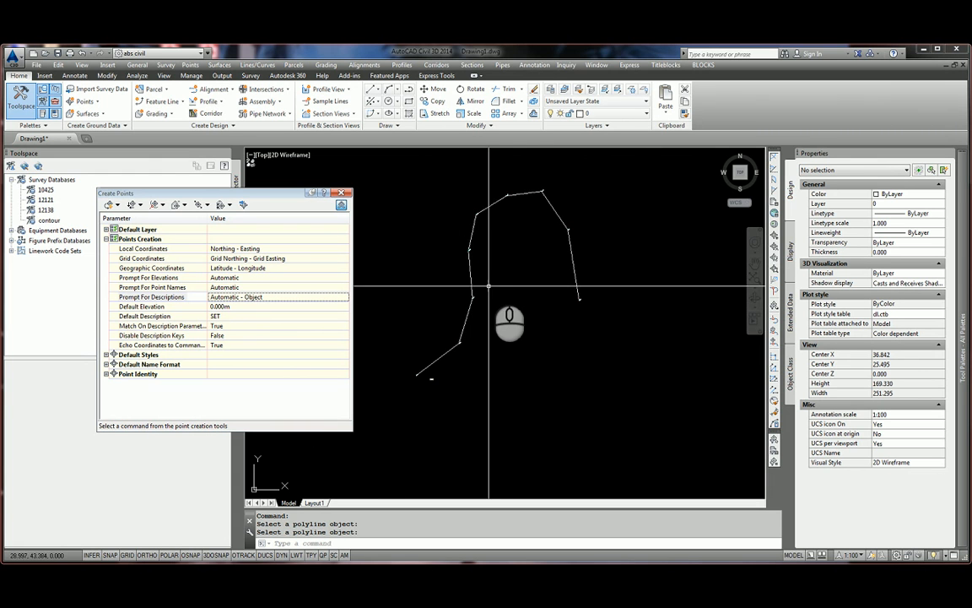
scroll(480, 204, "up", 13)
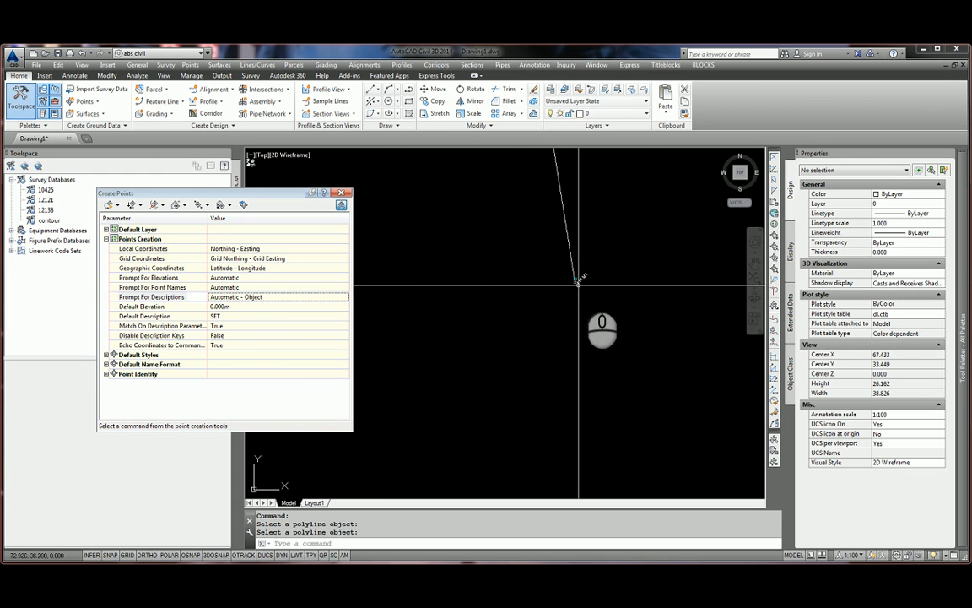
scroll(580, 281, "down", 13)
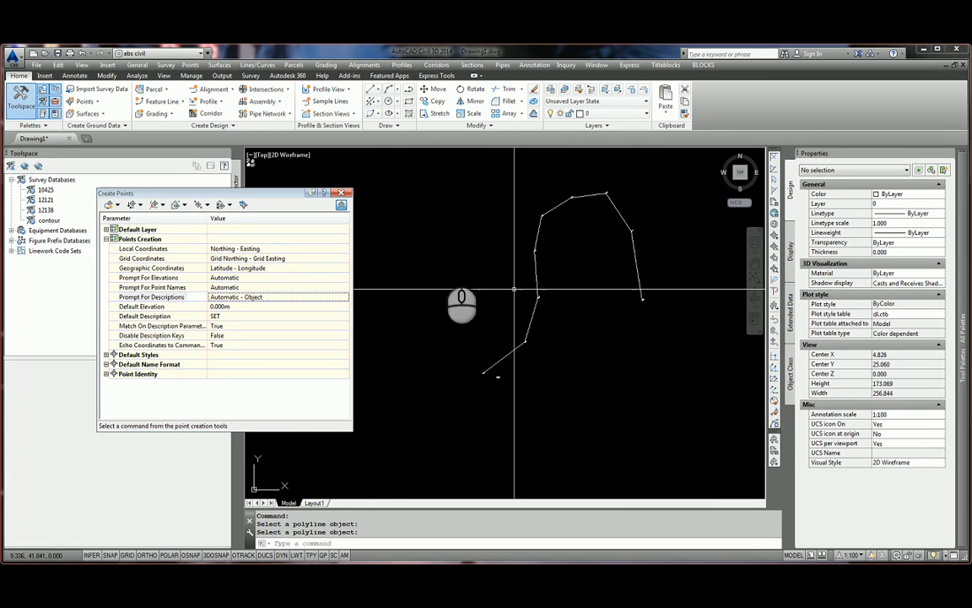
left_click(342, 194)
scroll(489, 360, "up", 4)
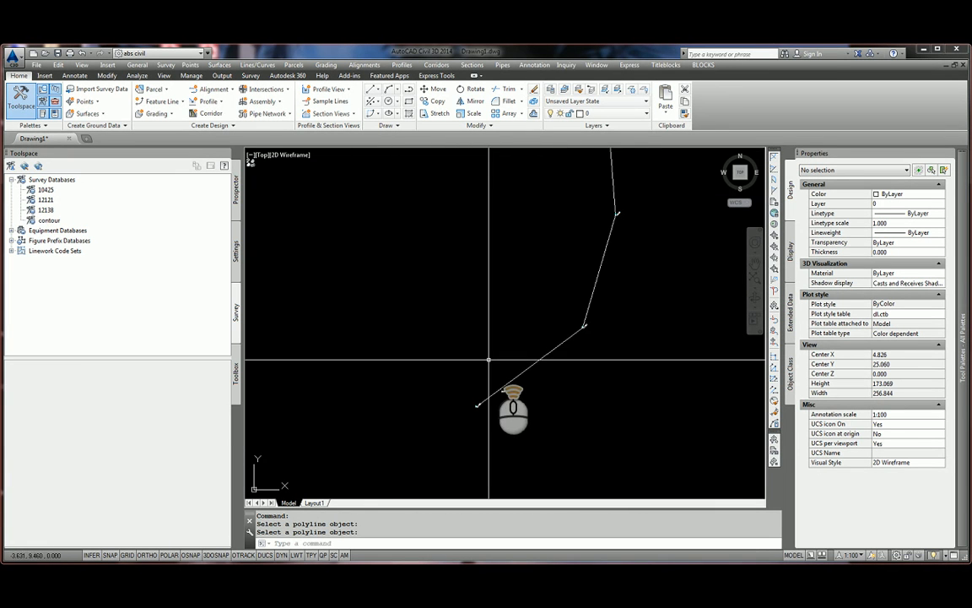
scroll(371, 417, "down", 4)
Step: Select the polyline together with its points and restrict the displayed properties to the COGO points
left_click(361, 443)
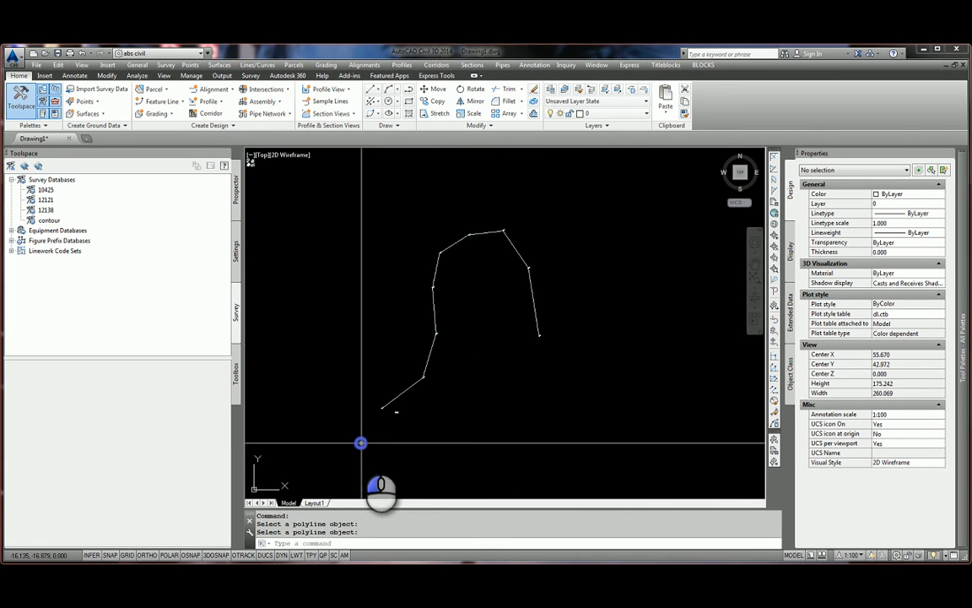
left_click(581, 200)
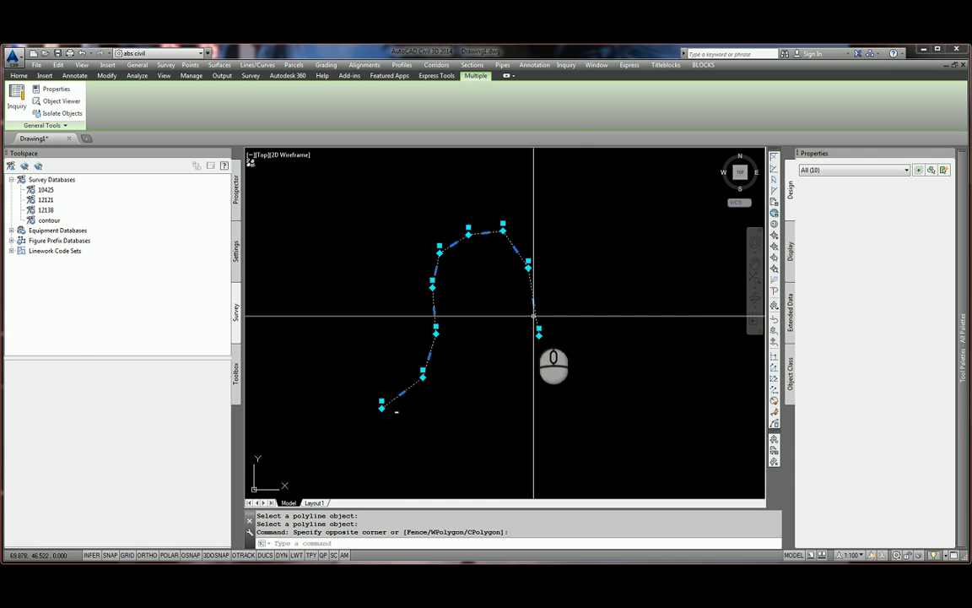
left_click(844, 170)
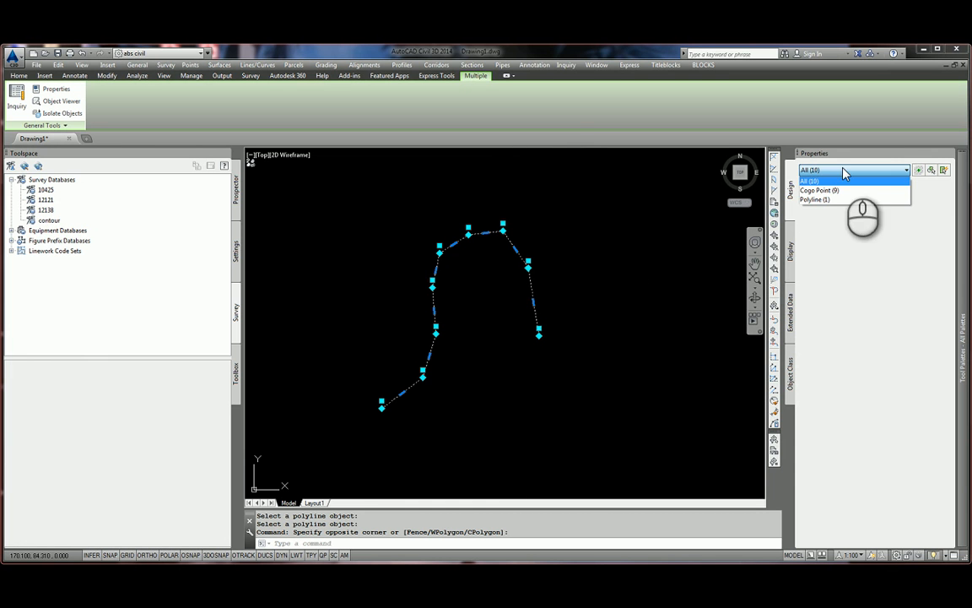
left_click(833, 189)
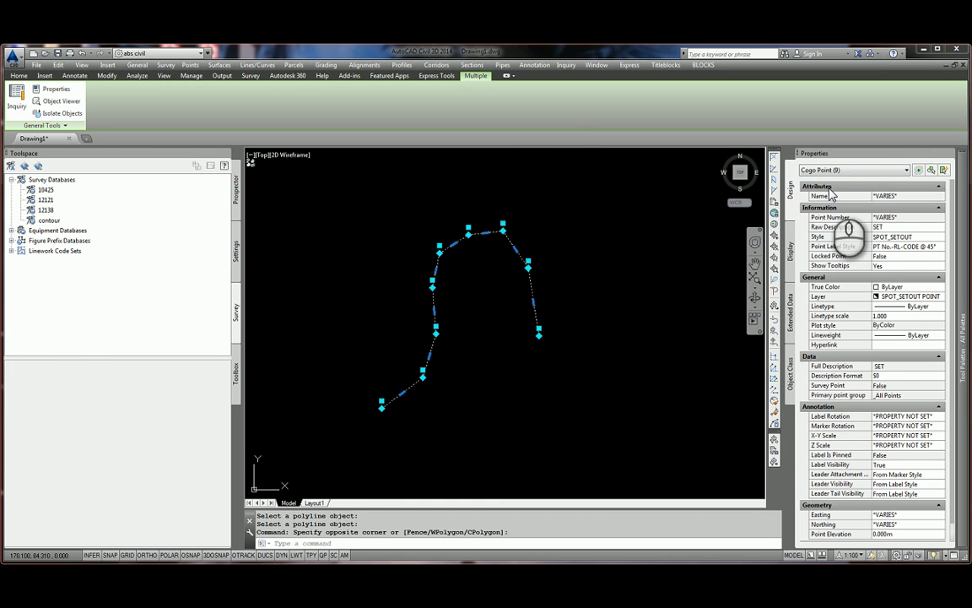
Step: Set the point label style of the selected COGO points to PT No.-CODE @ 45°
left_click(939, 247)
left_click(896, 314)
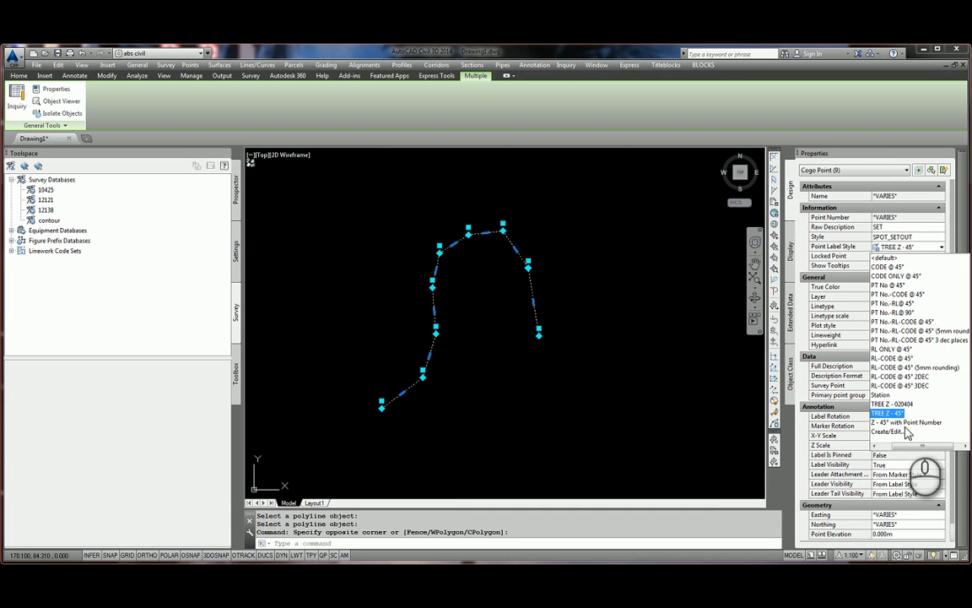
left_click_drag(909, 446, 862, 445)
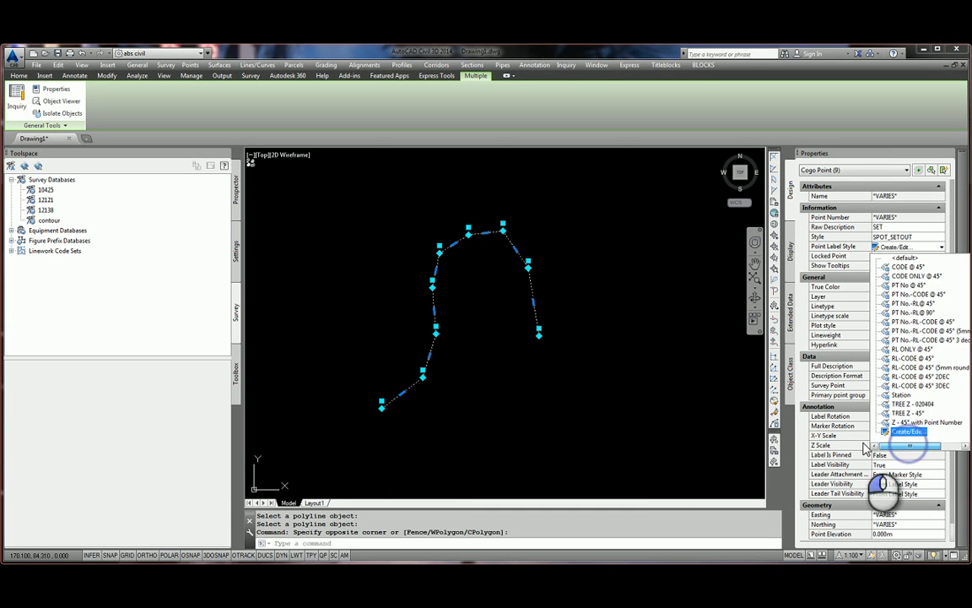
left_click(941, 247)
left_click(908, 285)
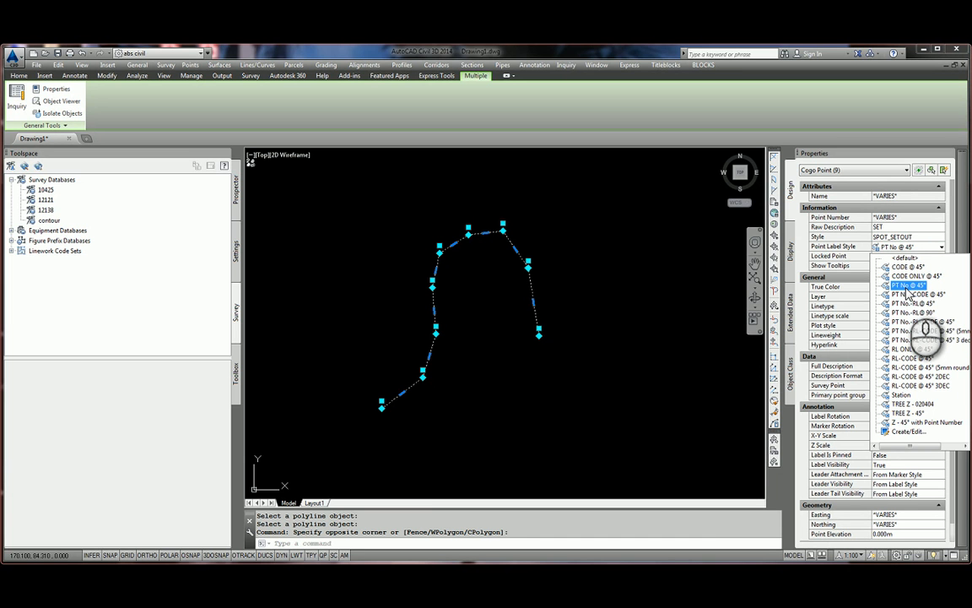
left_click(907, 294)
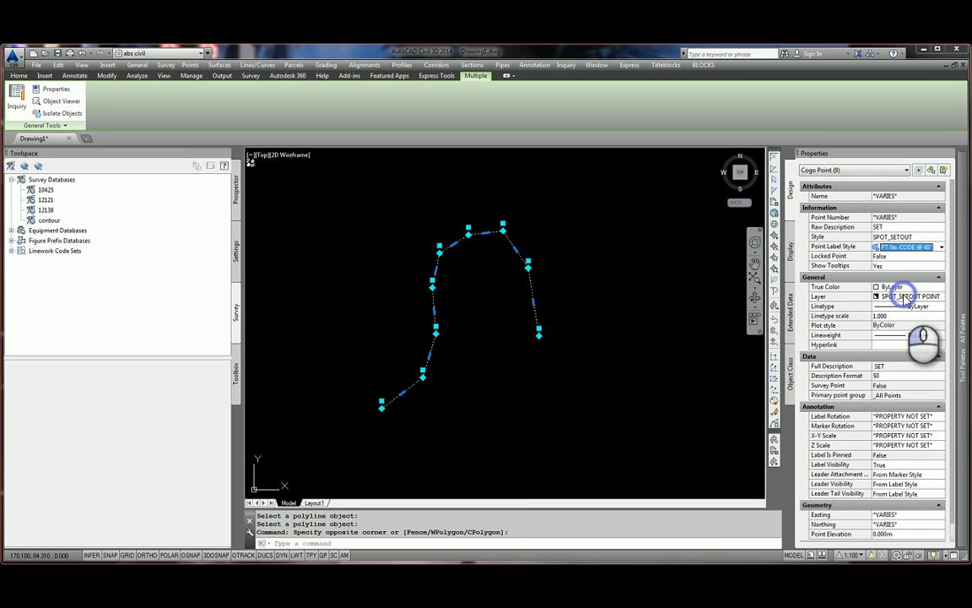
Step: Inspect the point number and SET code label at the polyline's lower-left end point, and clear the selection
scroll(362, 409, "up", 5)
scroll(362, 409, "up", 8)
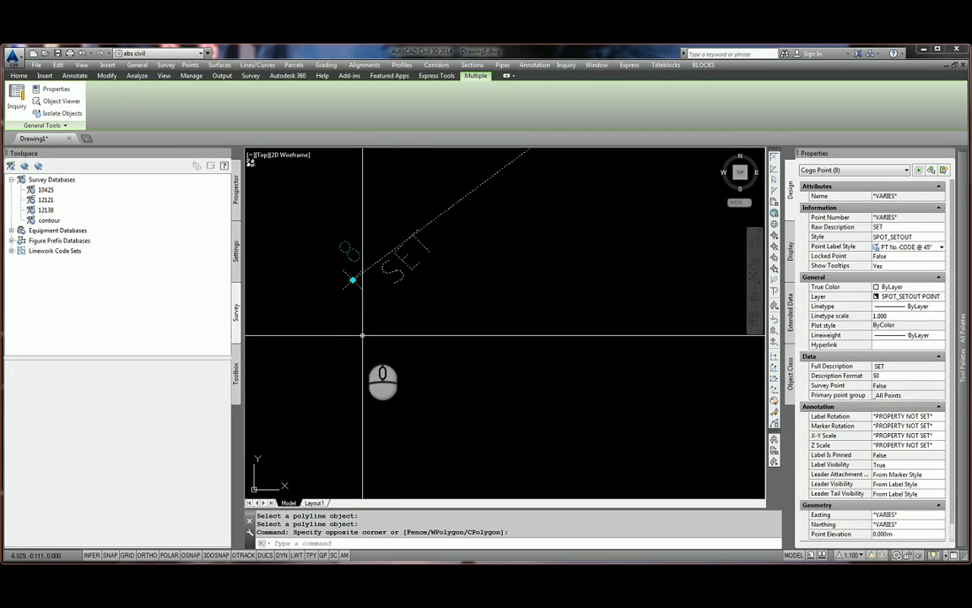
scroll(412, 395, "down", 3)
key("Escape")
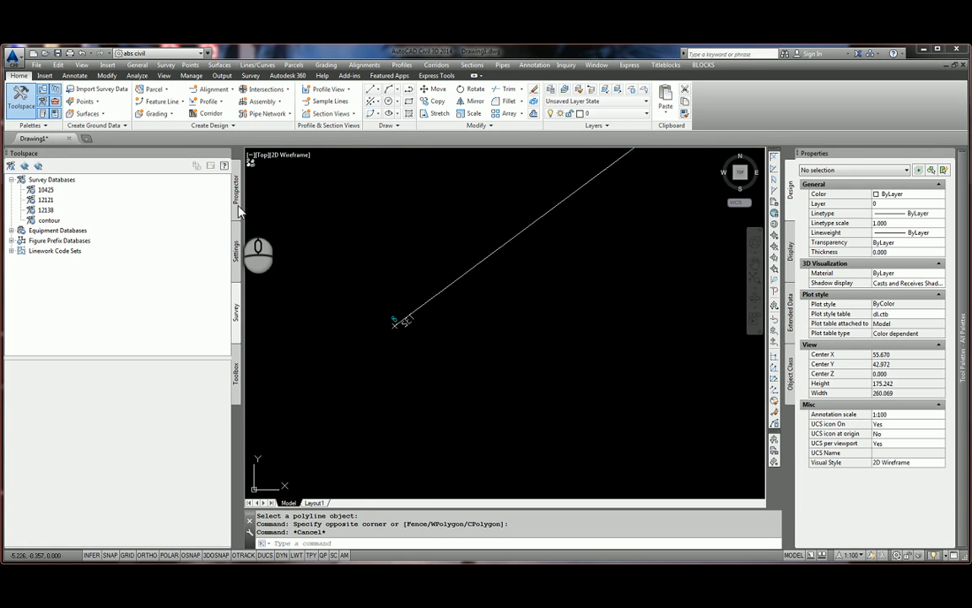
Step: List the drawing's COGO points, select points 8 to 16 and open the export settings for them
left_click(238, 213)
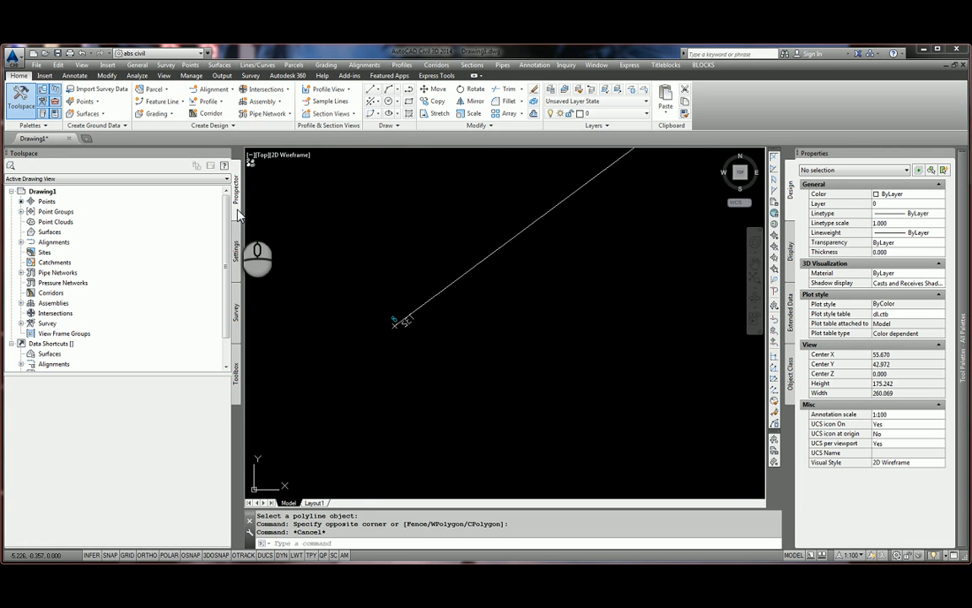
left_click(47, 201)
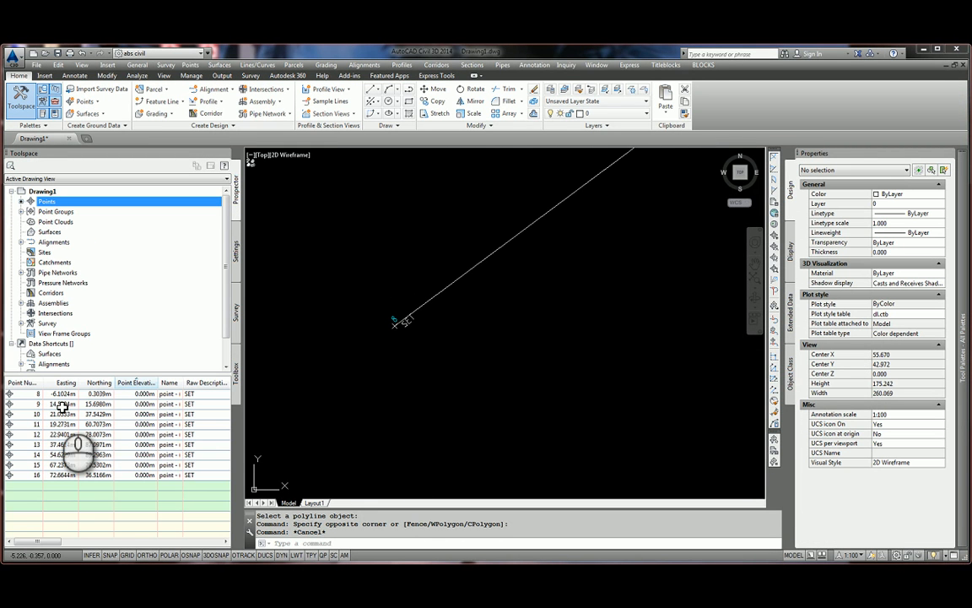
left_click(36, 394)
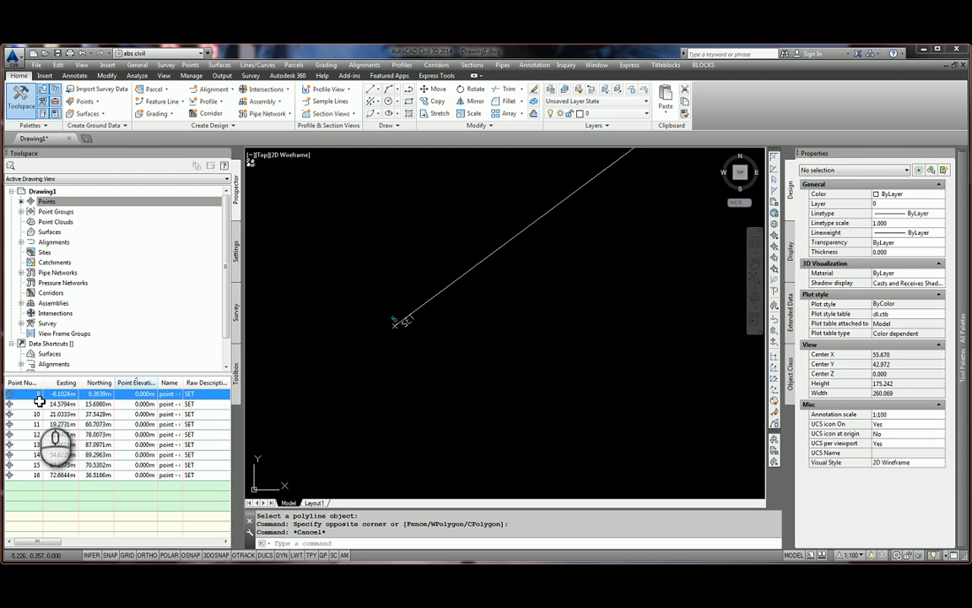
left_click(30, 475, "shift")
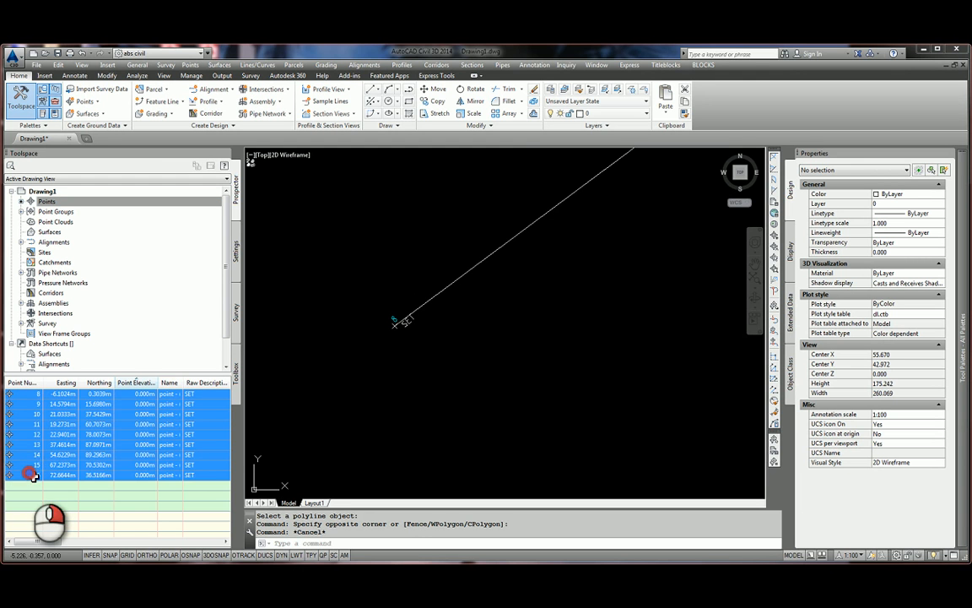
right_click(34, 473)
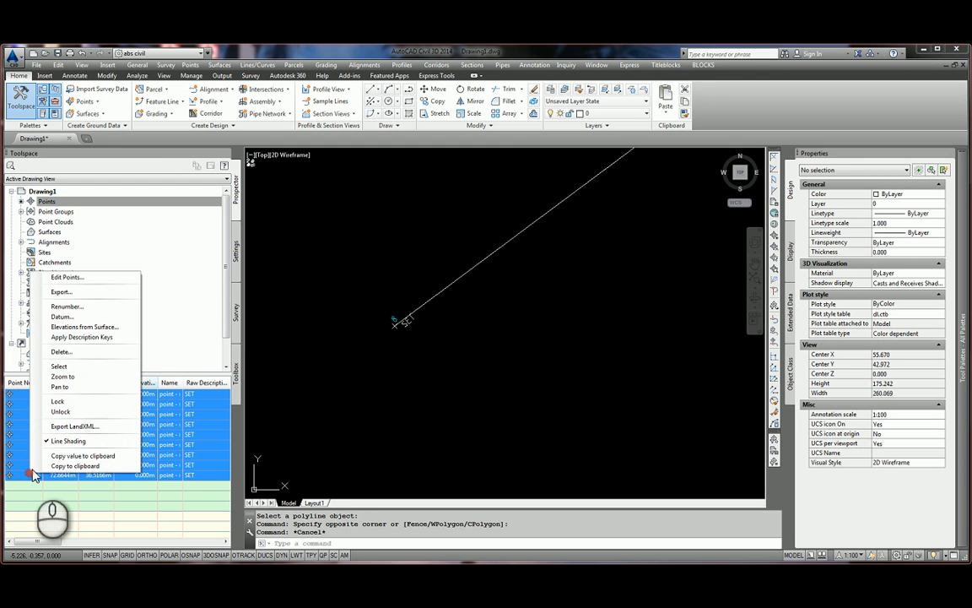
left_click(84, 292)
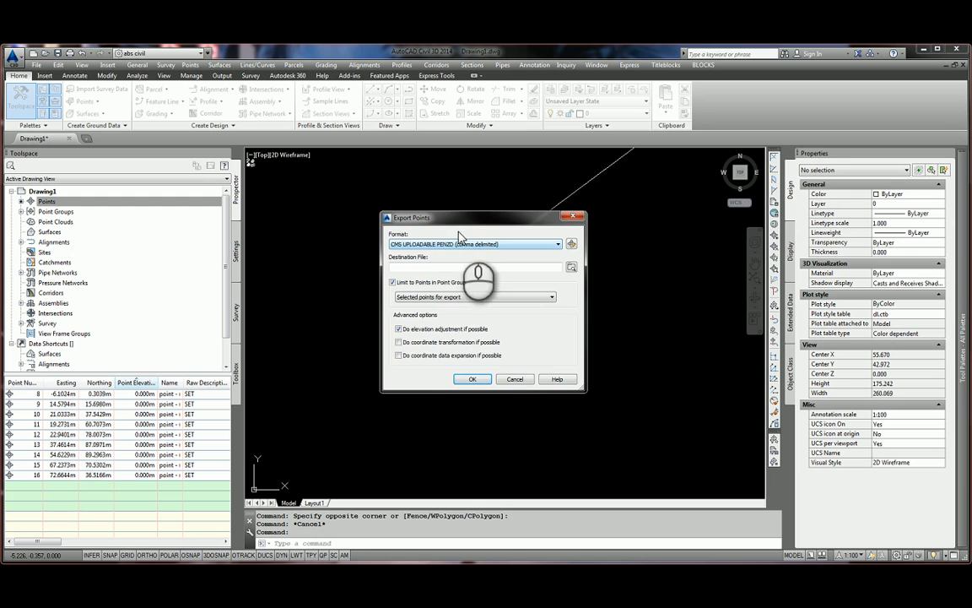
mouse_move(452, 217)
left_mouse_down()
mouse_move(464, 321)
mouse_move(516, 353)
left_mouse_up()
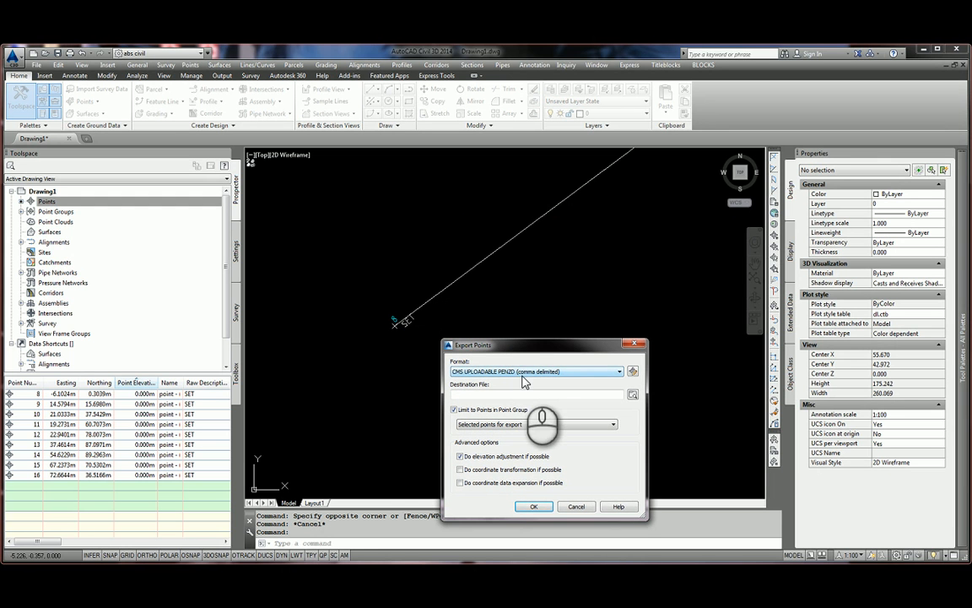